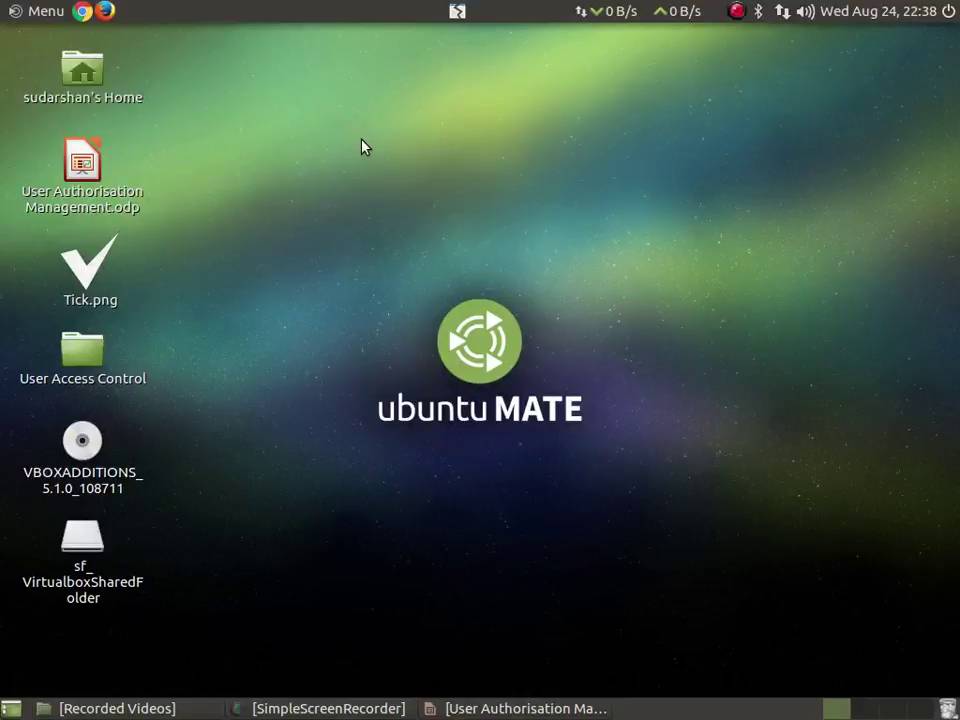
Step: Open Google Chrome and load the Google home page
left_click(81, 12)
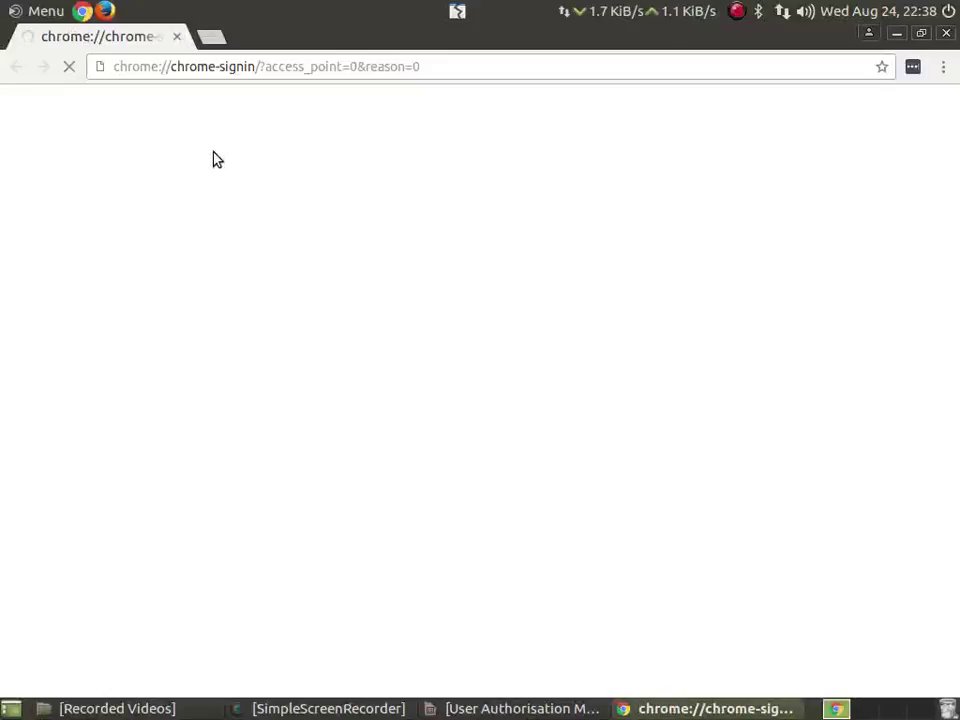
triple_click(222, 66)
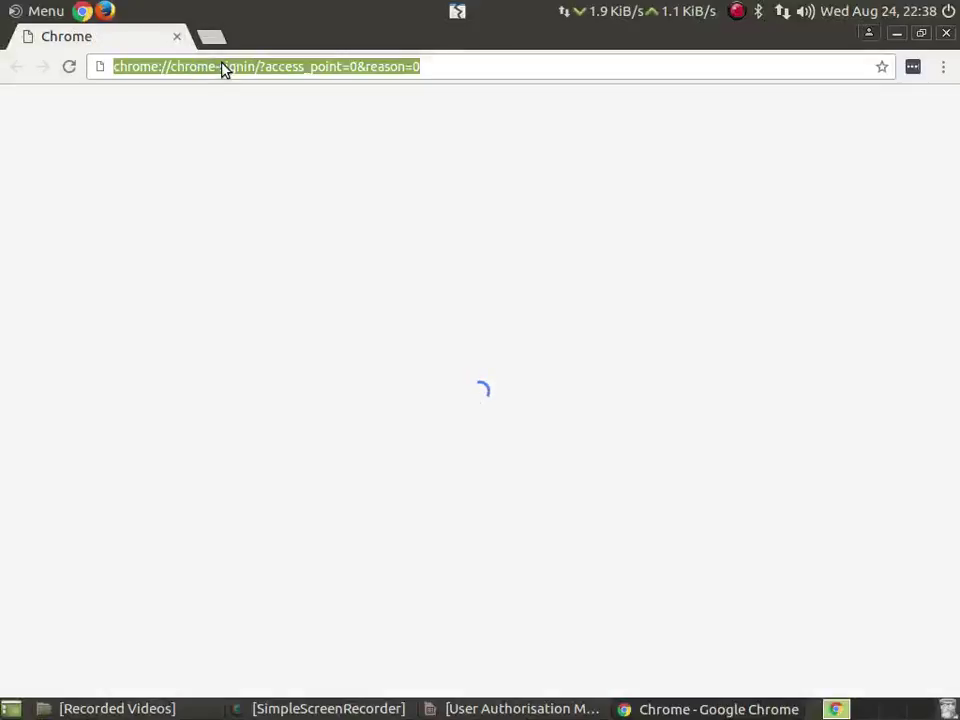
type("googl")
key("Return")
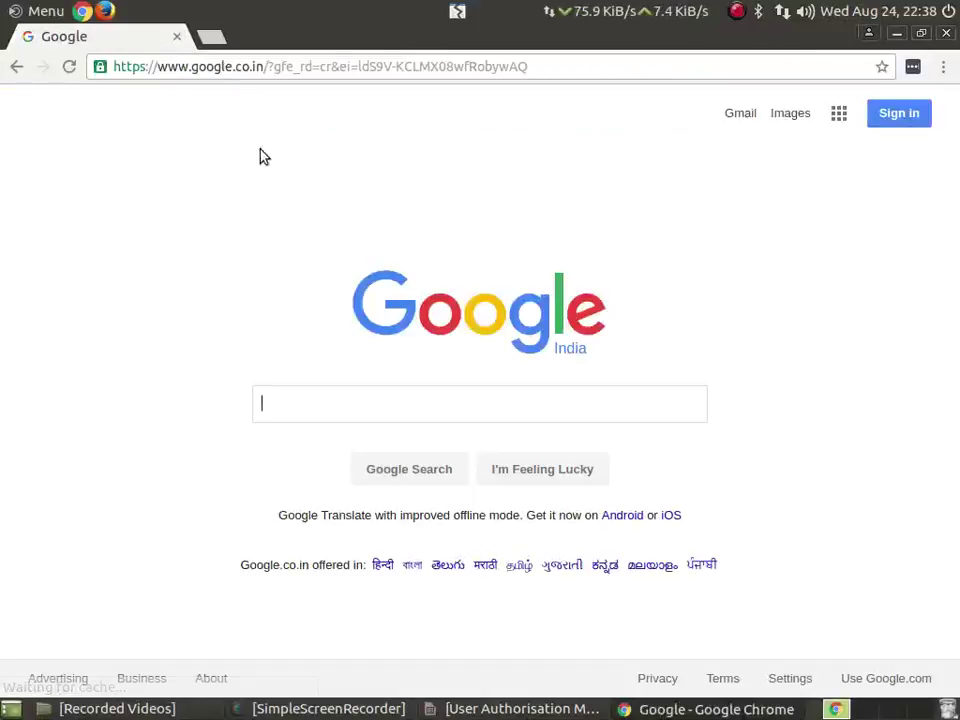
Step: Search Google for "download xmind for linux"
type("do")
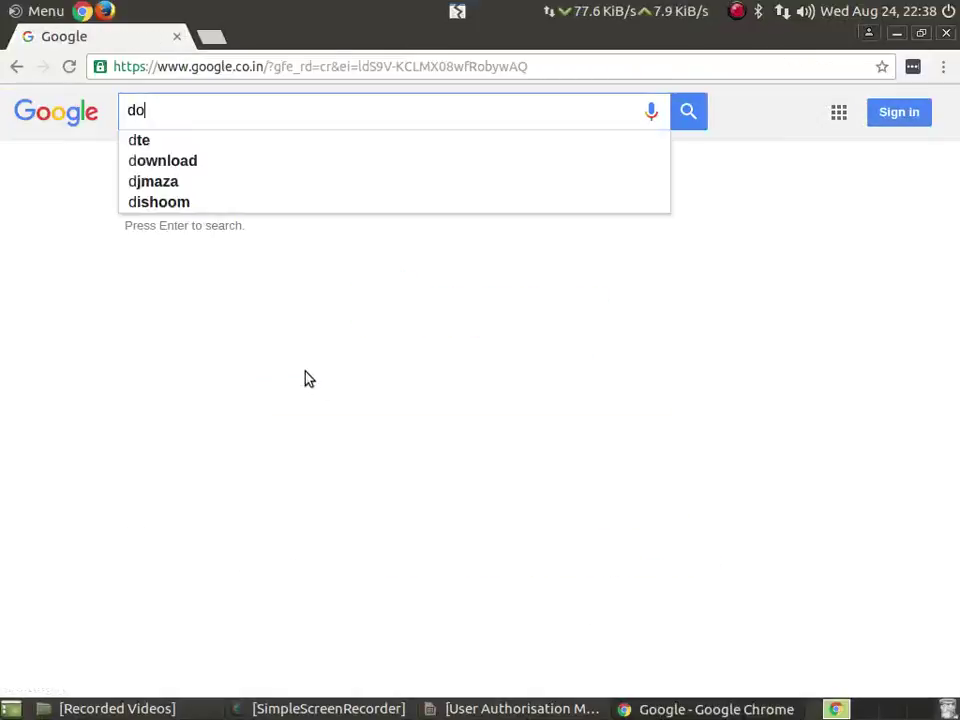
type("wnload x")
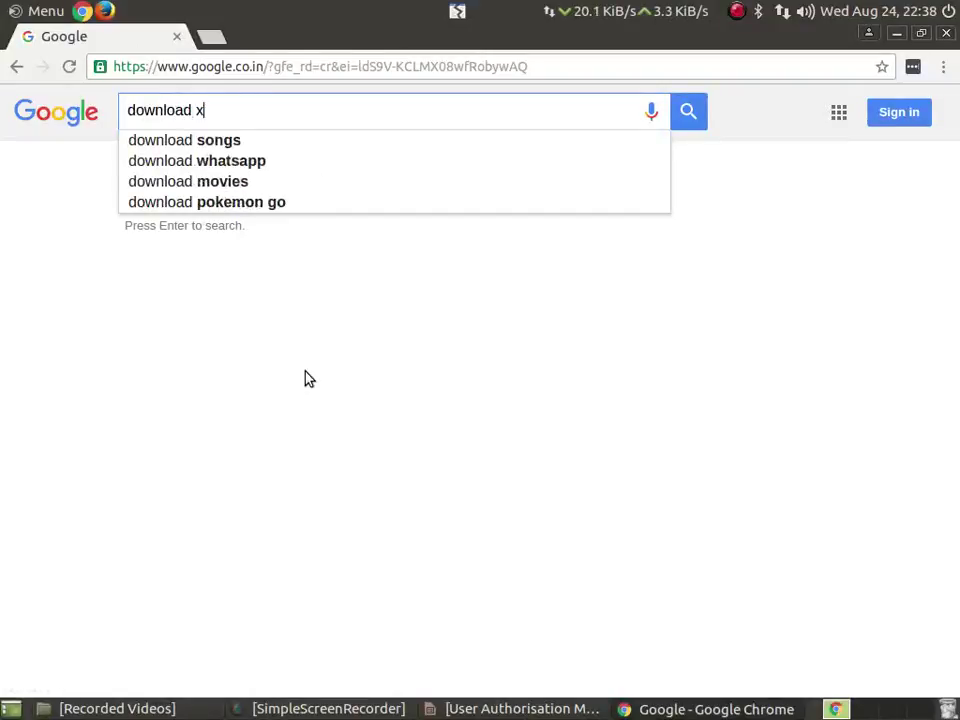
type("mind")
key("Return")
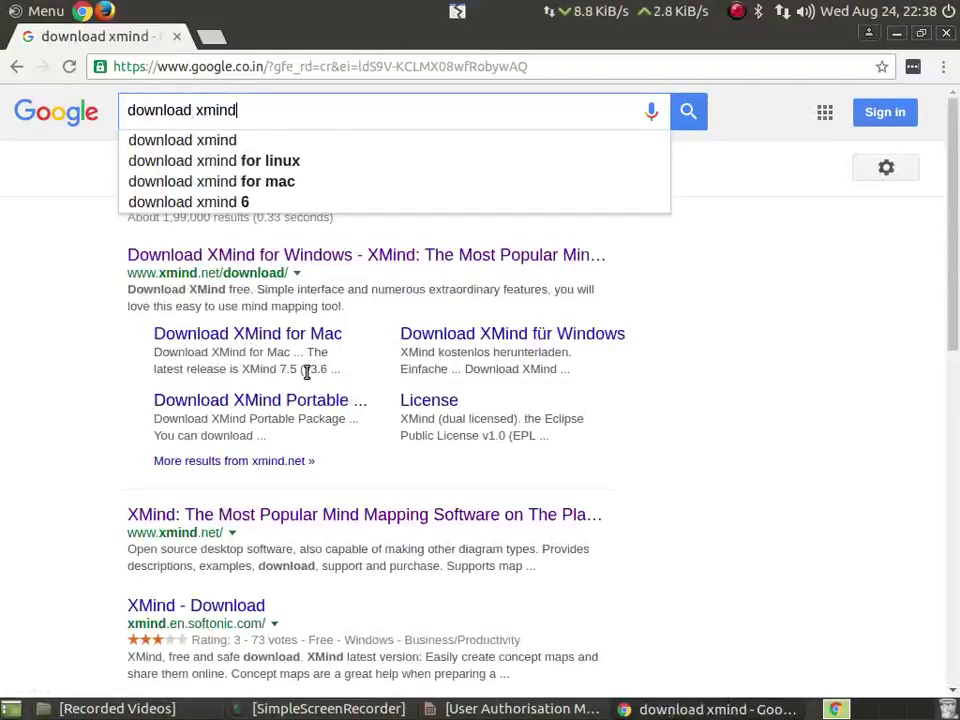
key("Down")
key("Return")
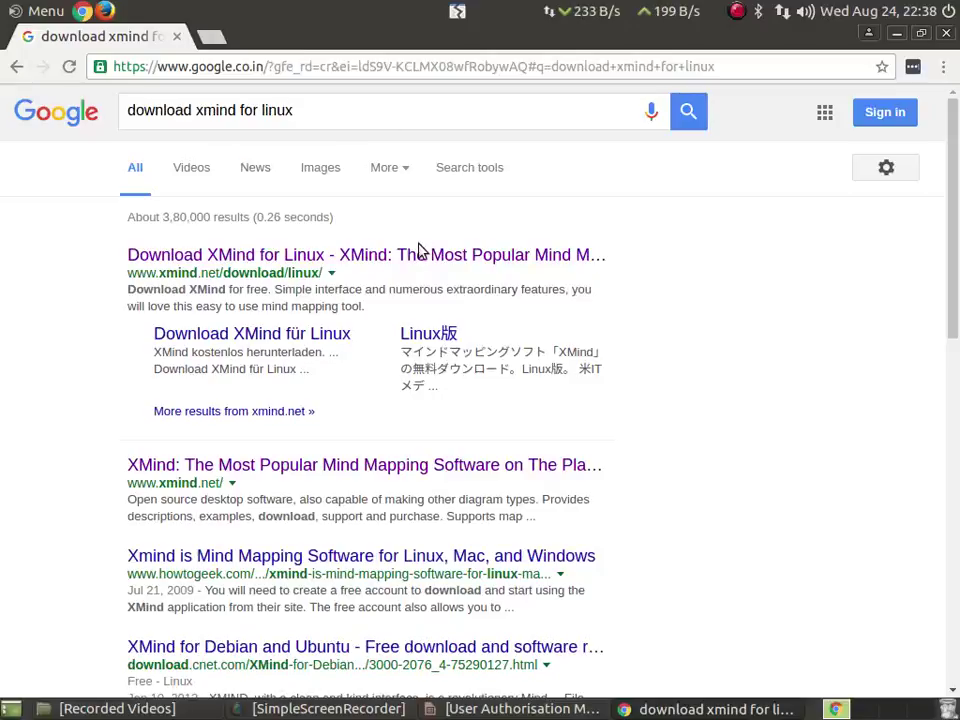
Step: Open the official XMind for Linux download page from the results and request the 64-bit (GTK) package
left_click(312, 261)
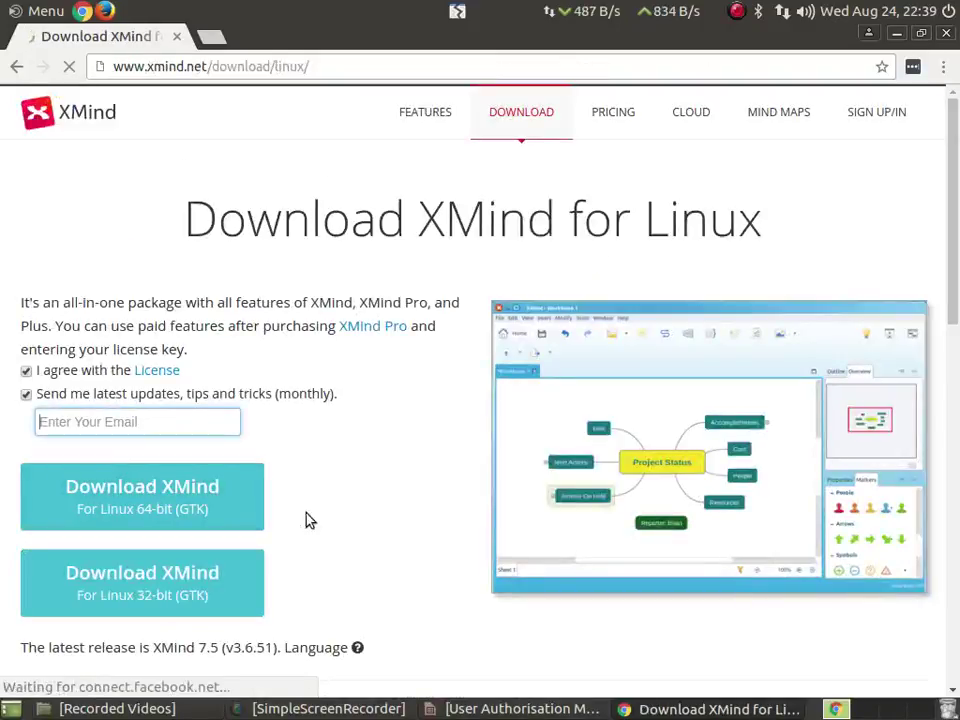
scroll(409, 482, "down", 3)
scroll(412, 482, "up", 2)
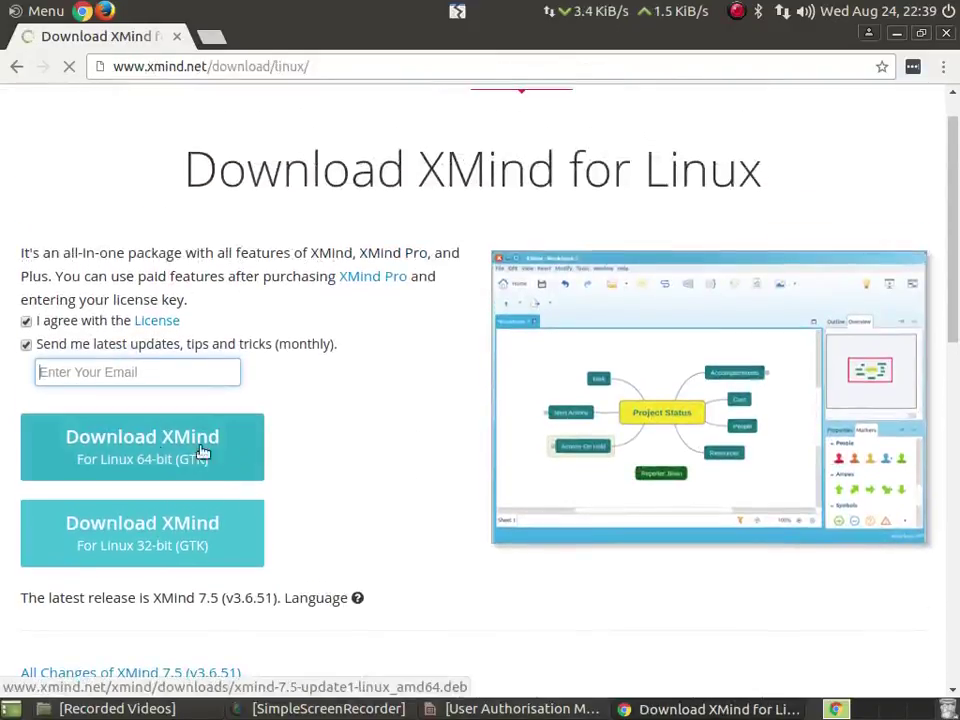
left_click(204, 437)
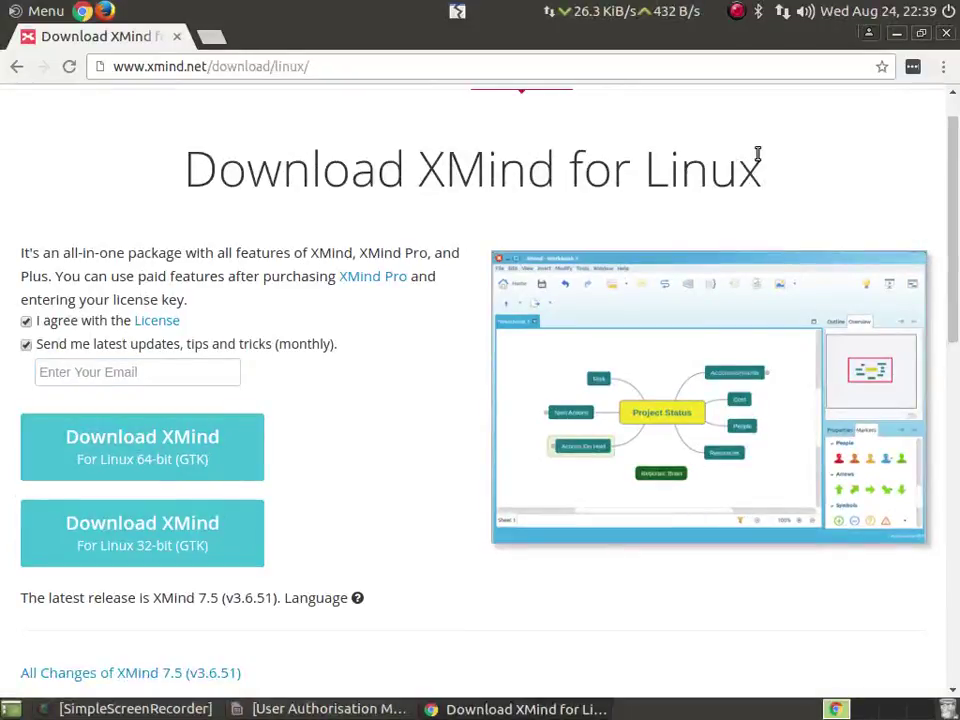
Step: Minimize the browser and open xmind-7.5-update1-linux_amd64.deb from sf_VirtualboxSharedFolder with GDebi Package Installer
left_click(896, 34)
left_click(32, 11)
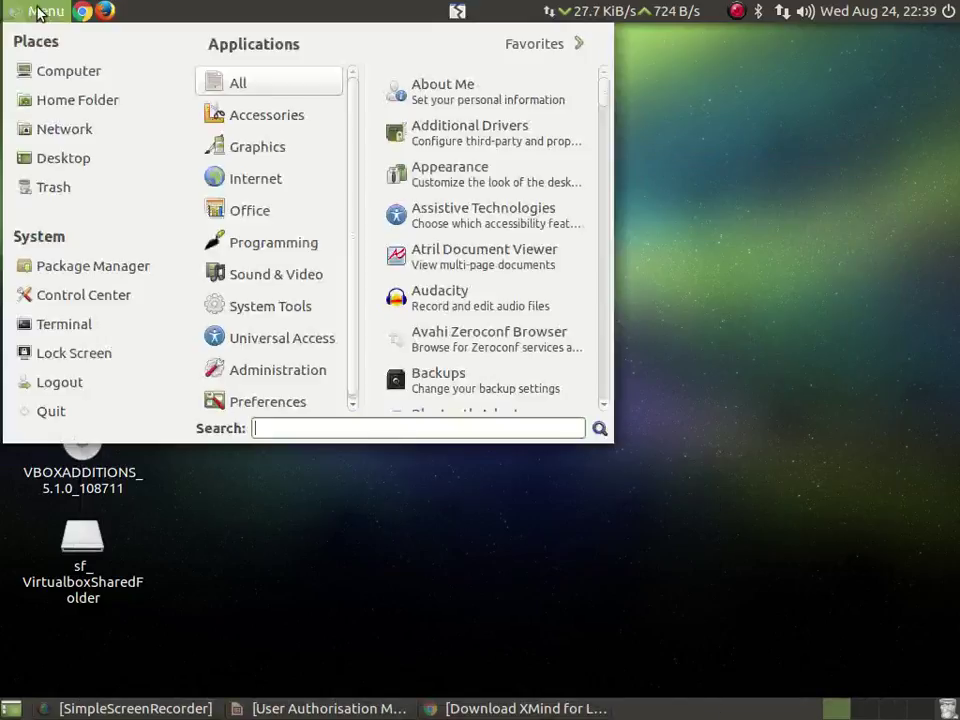
left_click(46, 70)
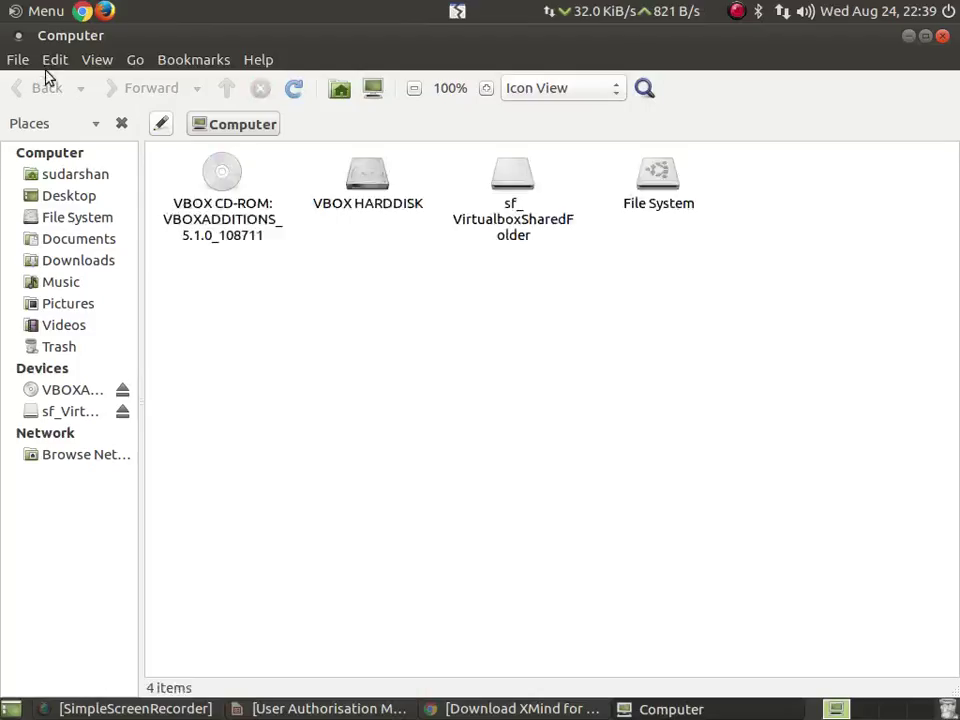
double_click(533, 219)
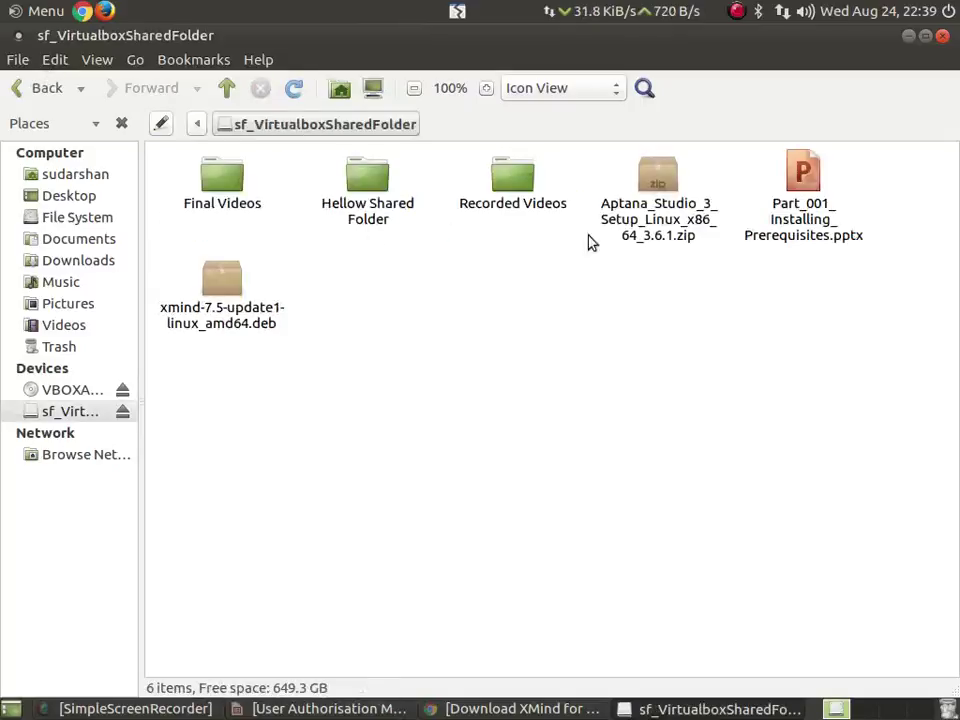
left_click(221, 317)
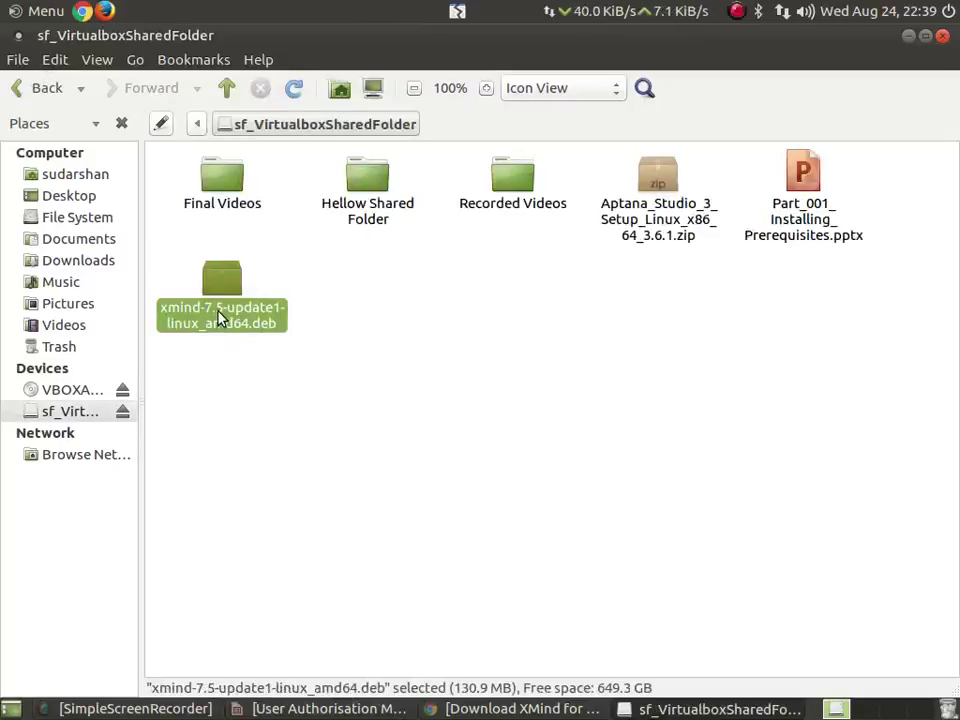
right_click(221, 317)
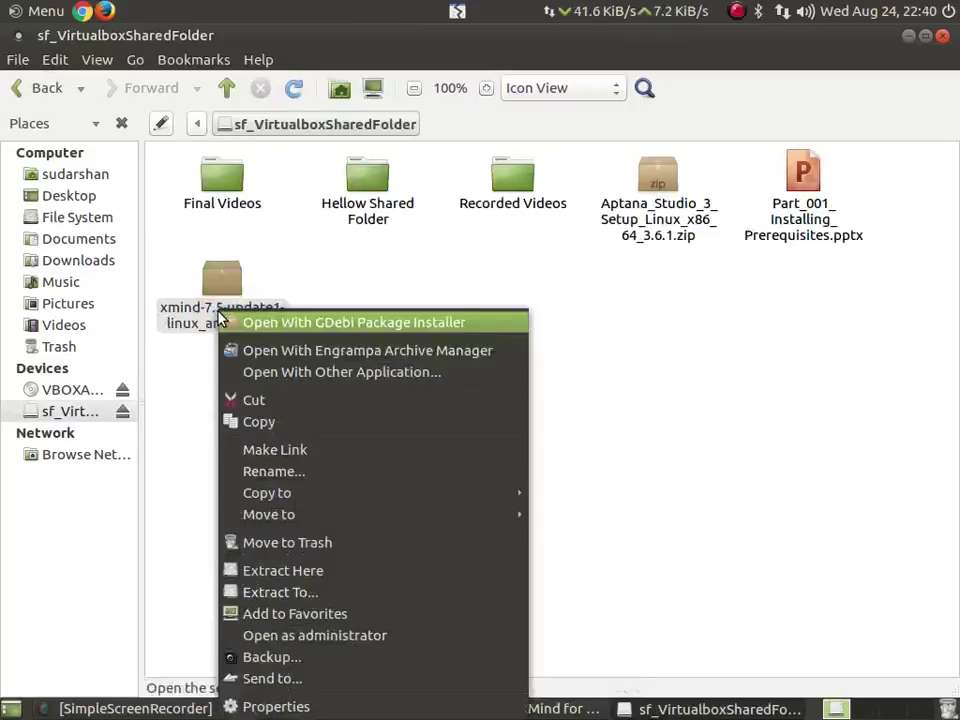
left_click(279, 330)
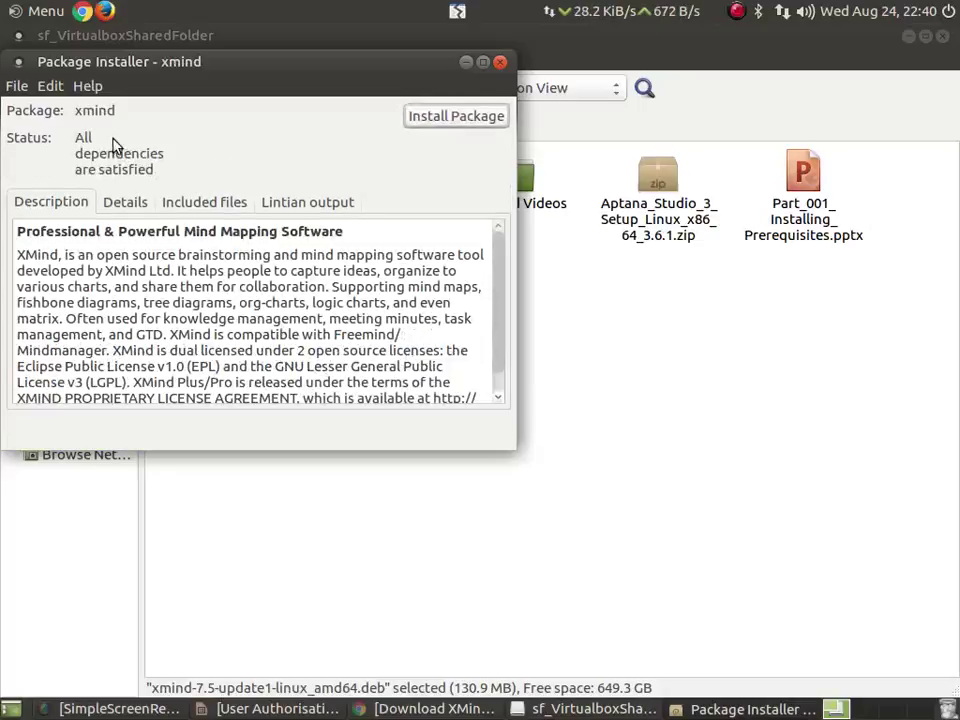
Step: Install the xmind package, authorising it with the administrator password
left_click(455, 118)
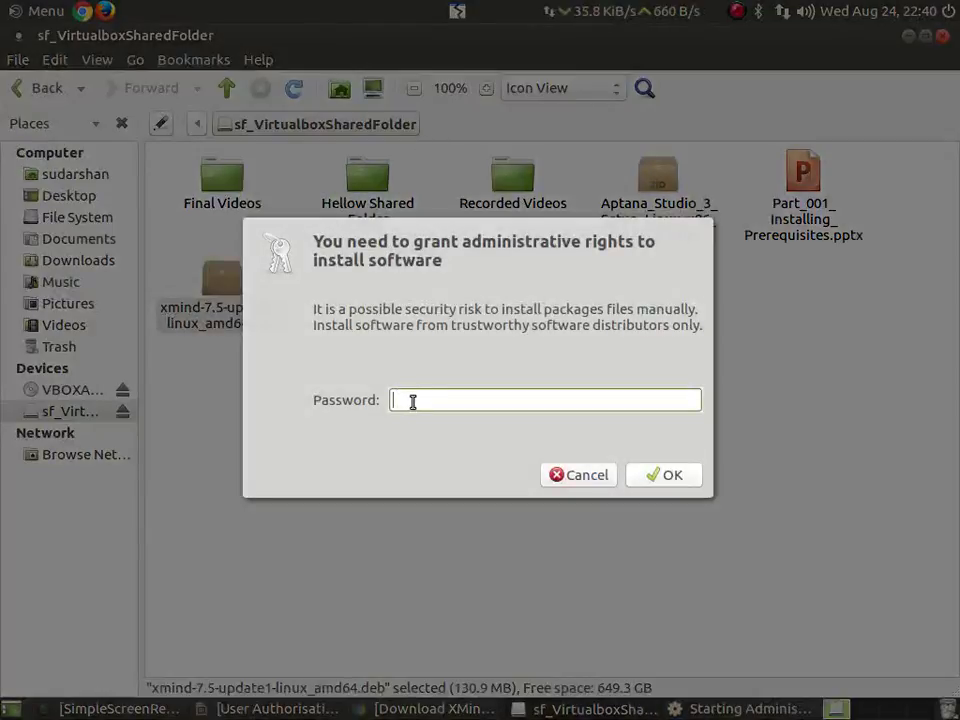
type("•••••••••••")
key("Return")
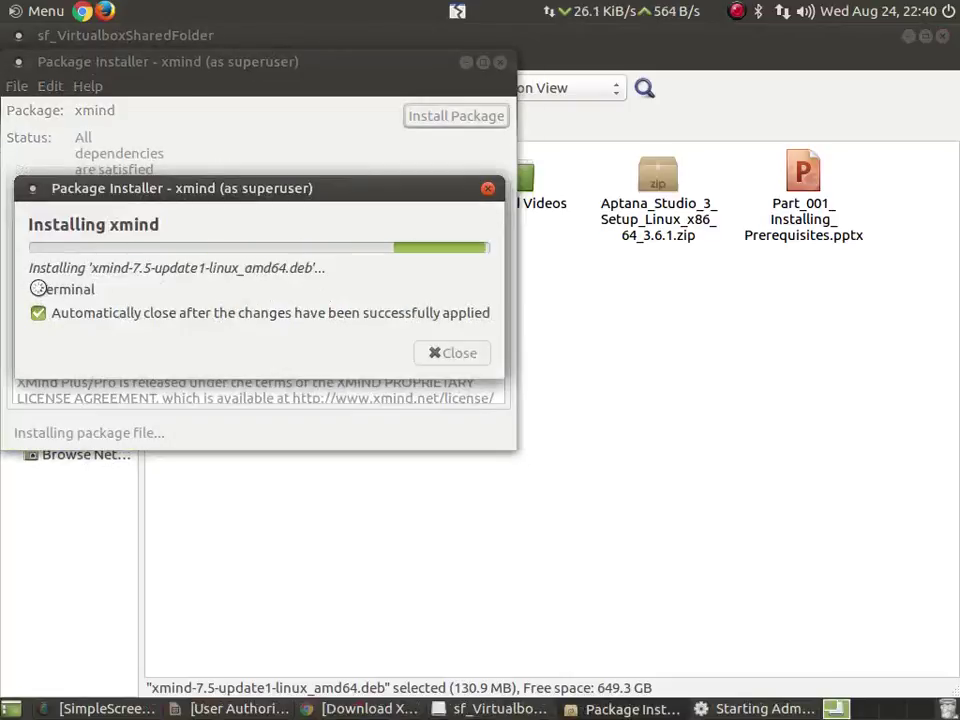
Step: Show the terminal output of the xmind installation, and close the package installer when it finishes
left_click(35, 289)
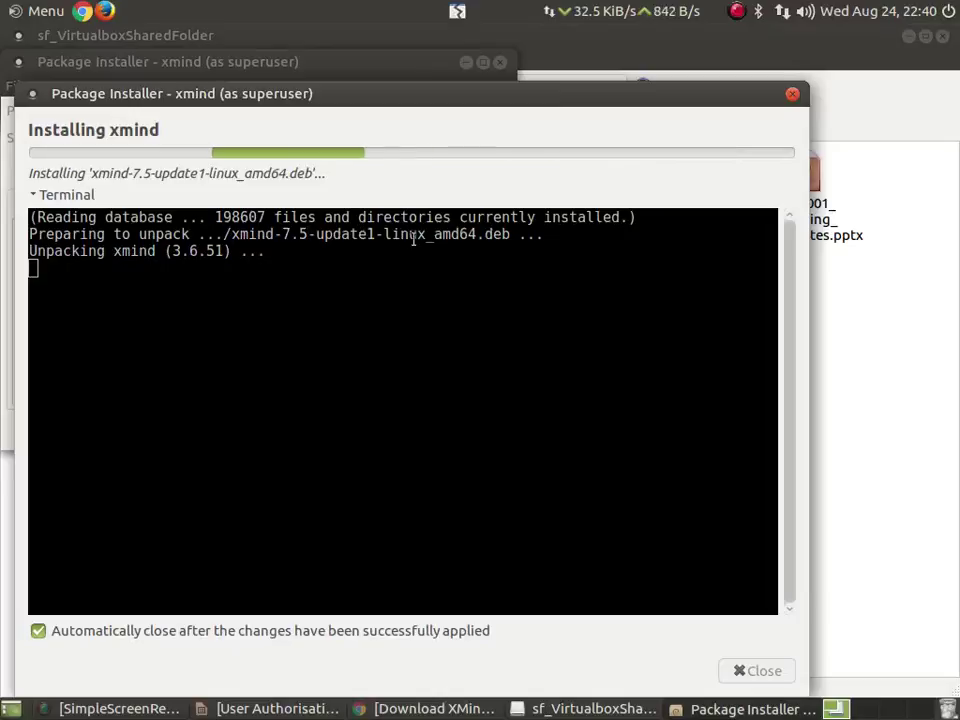
left_click_drag(241, 234, 425, 236)
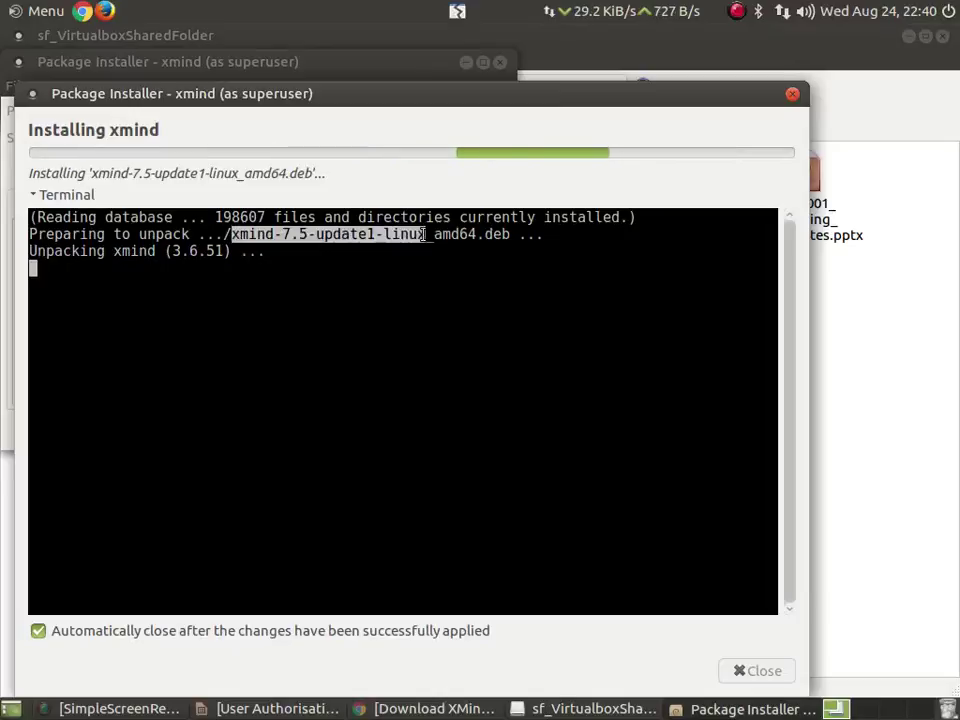
left_click(433, 251)
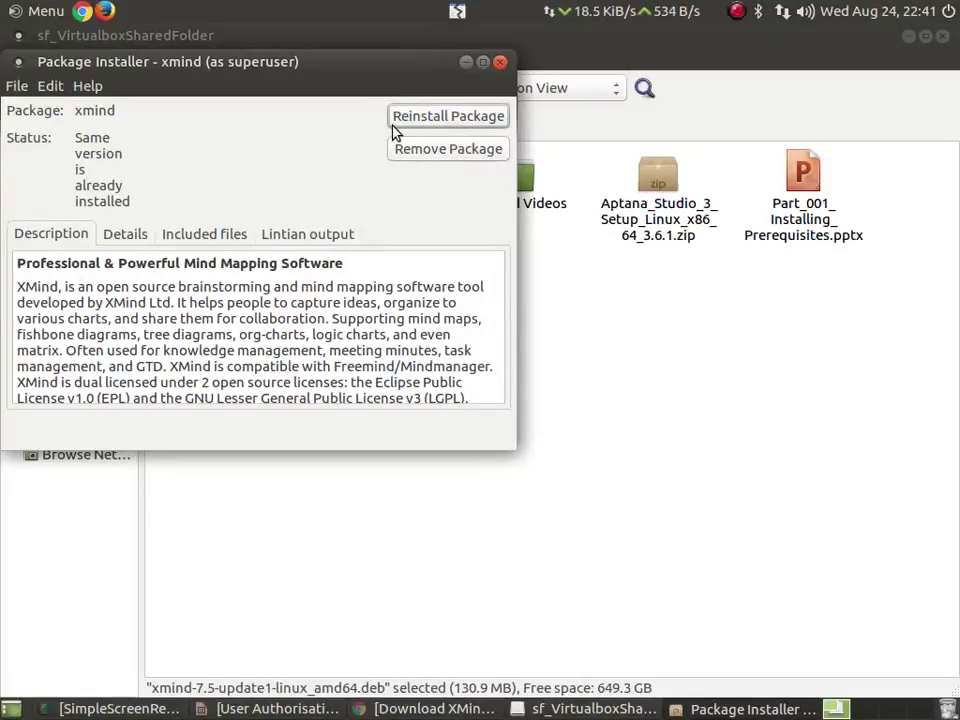
left_click(501, 63)
left_click(460, 245)
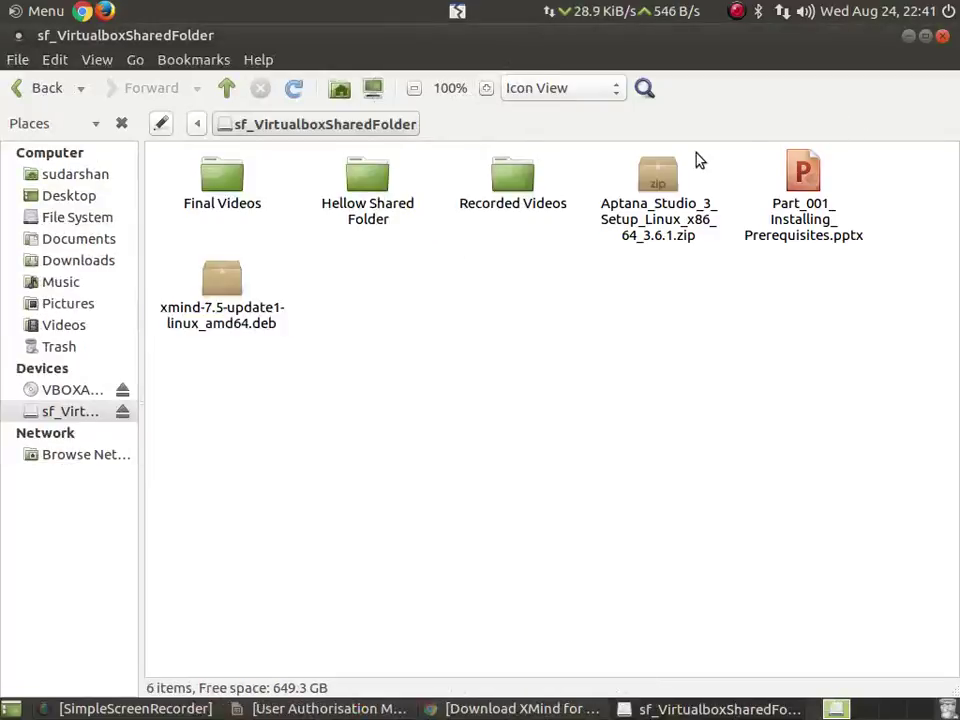
Step: Find and launch XMind, minimize the shared folder window, and accept the XMind 7.5 welcome dialog with usage data enabled
key("super")
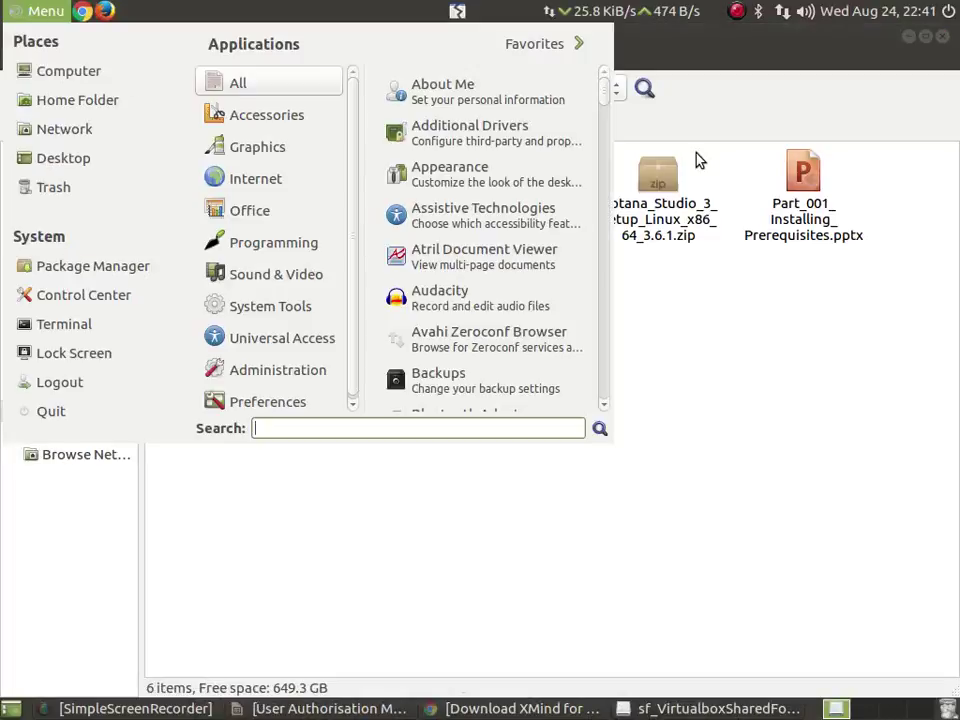
type("xmind")
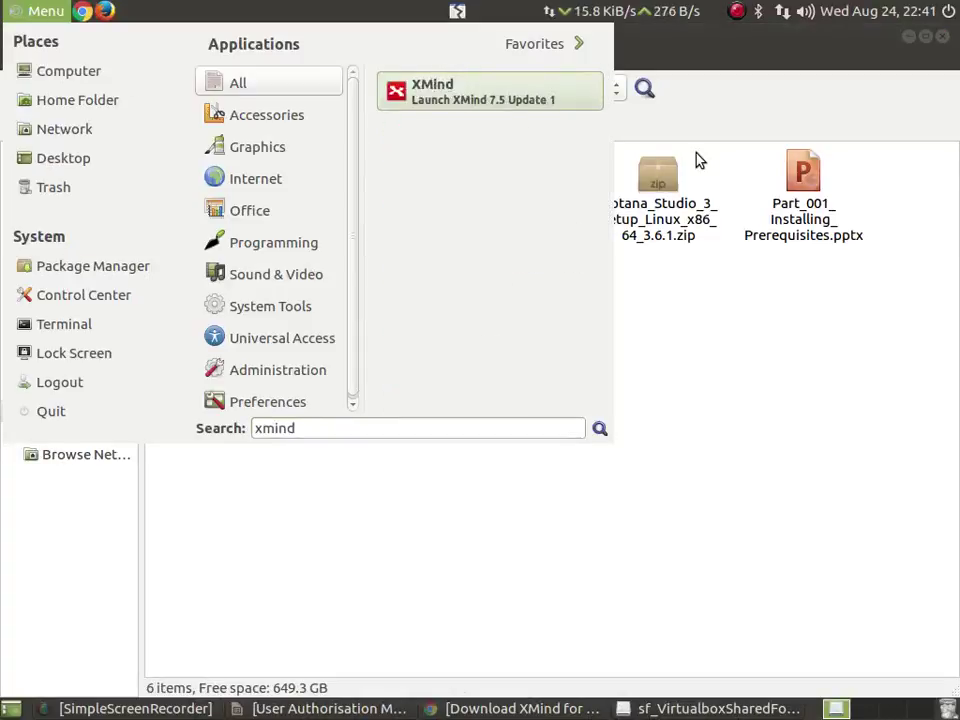
key("Return")
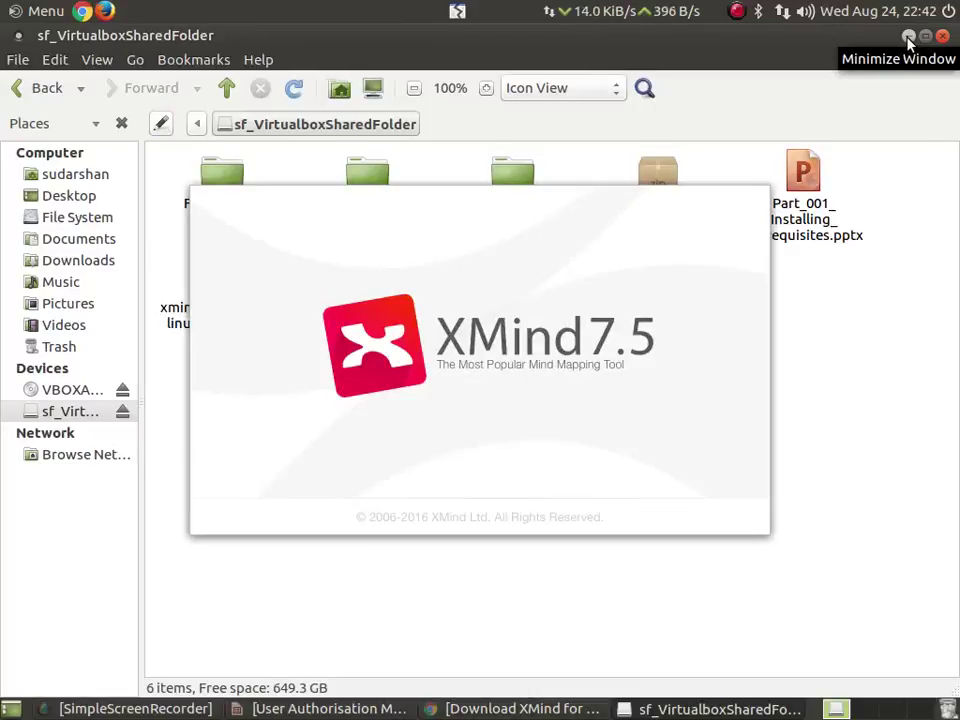
left_click(908, 37)
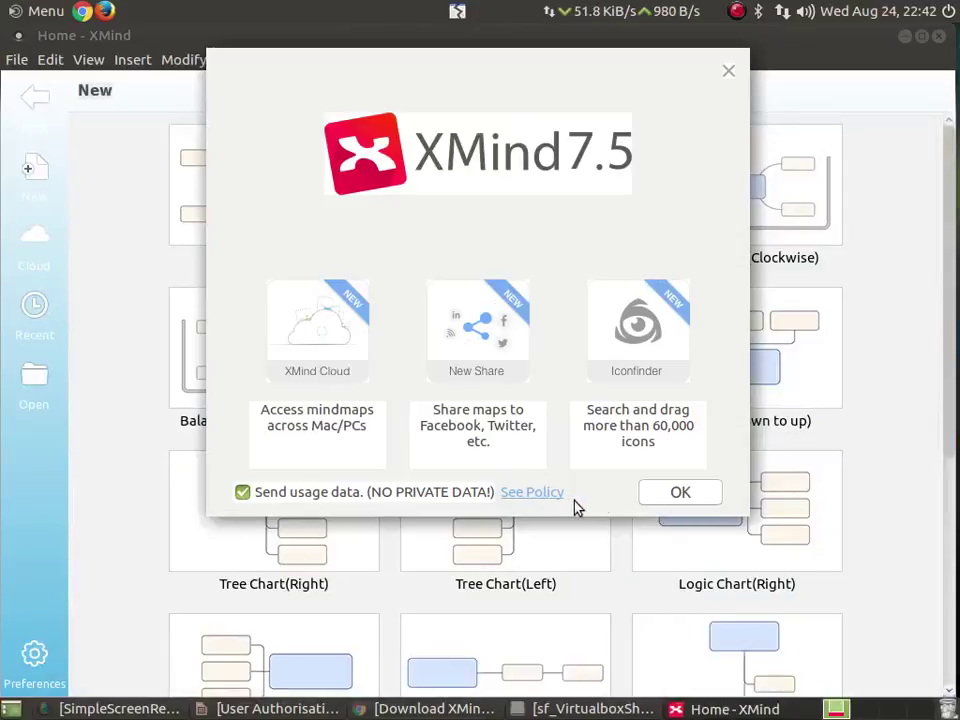
left_click(651, 497)
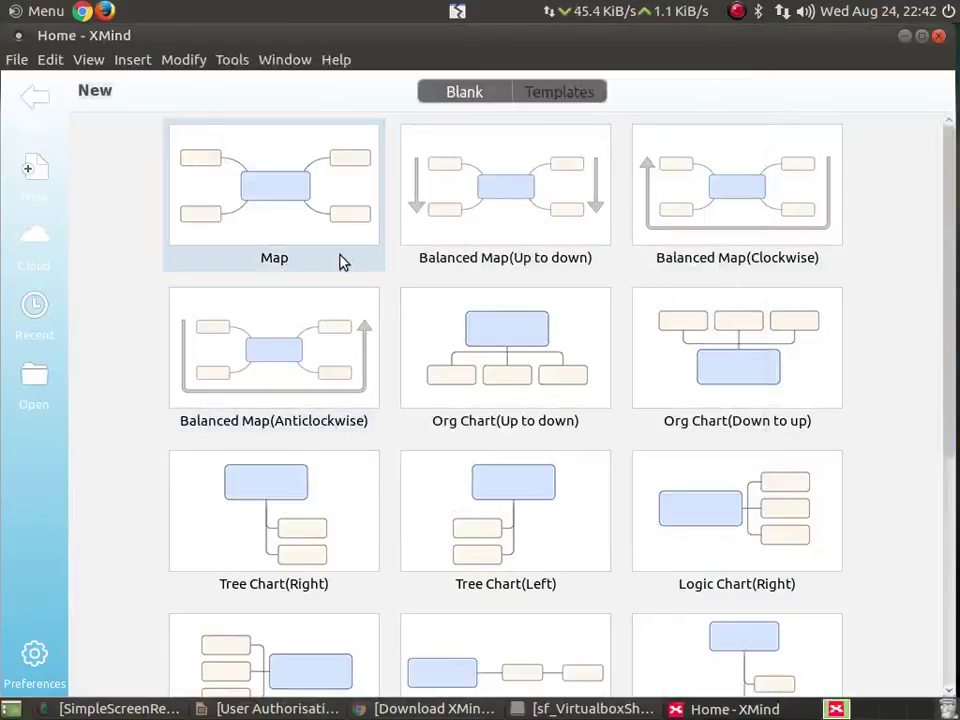
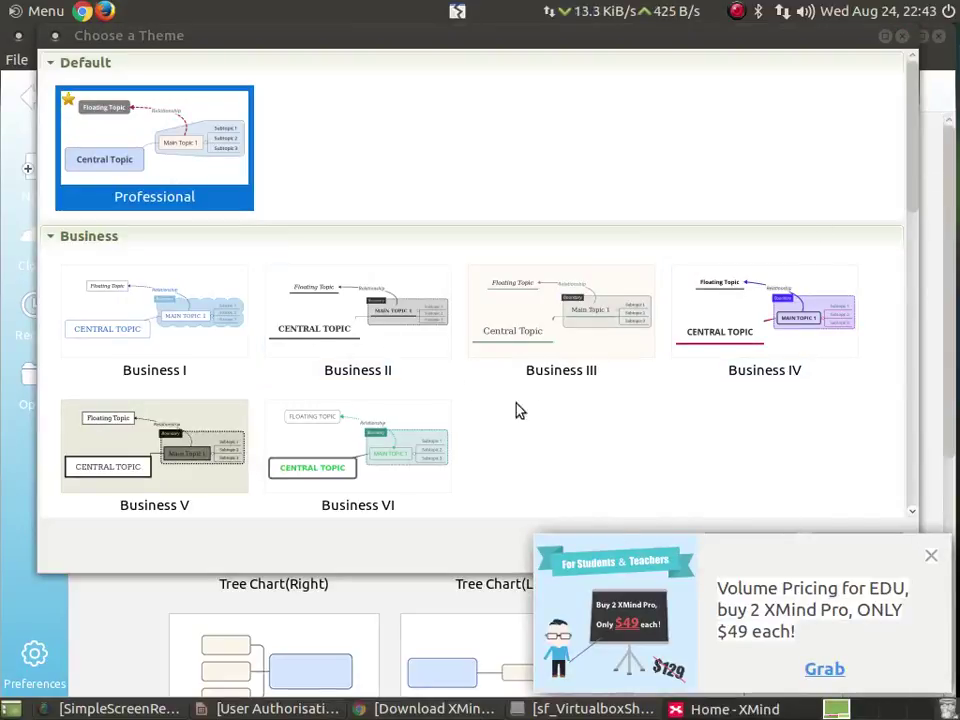
Step: Dismiss the promotional pop-up and create a new blank Map with the Professional theme
left_click_drag(728, 39, 589, 78)
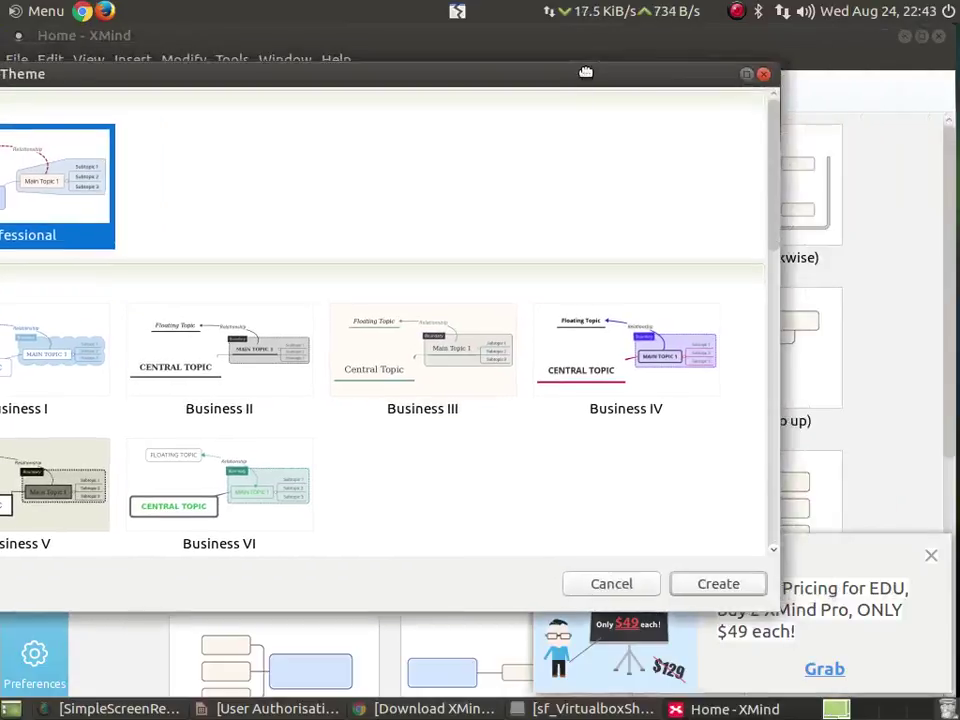
left_click(765, 77)
left_click(931, 556)
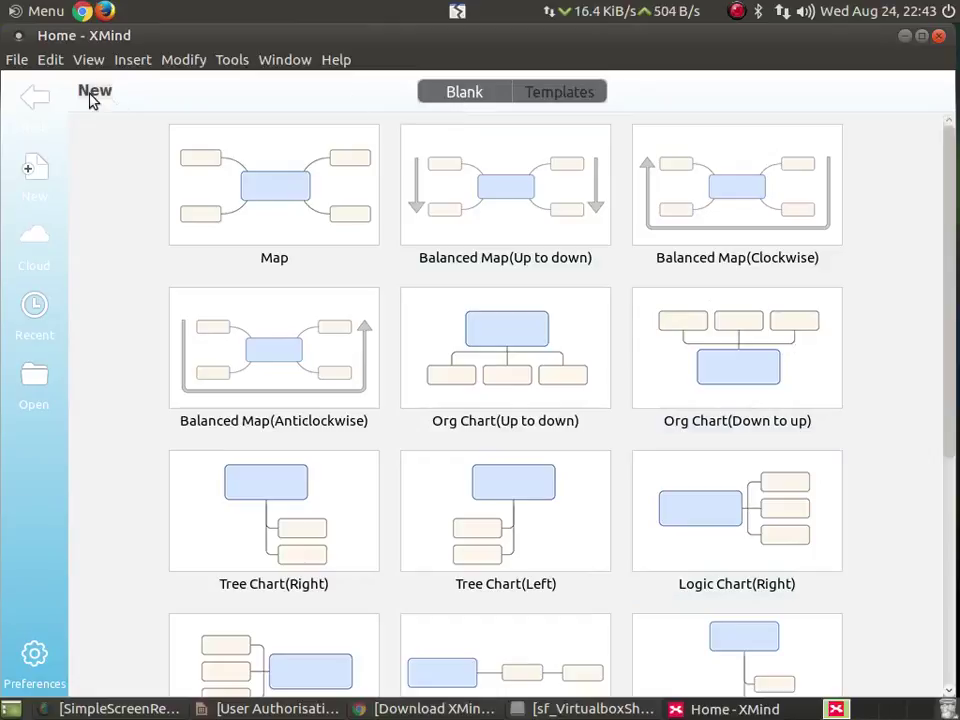
left_click(274, 208)
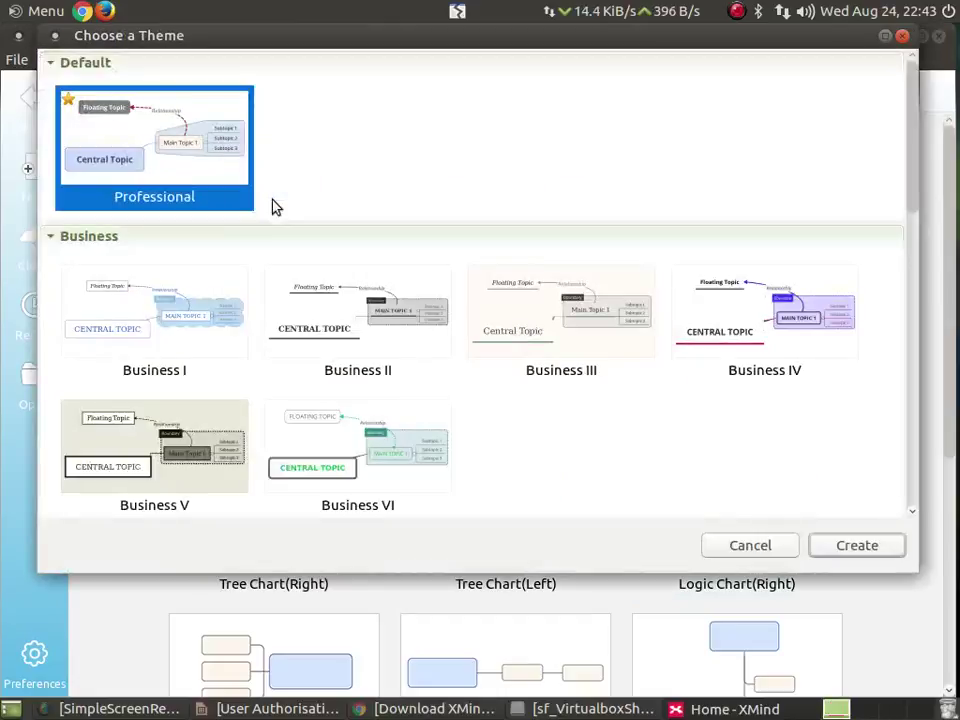
left_click(846, 549)
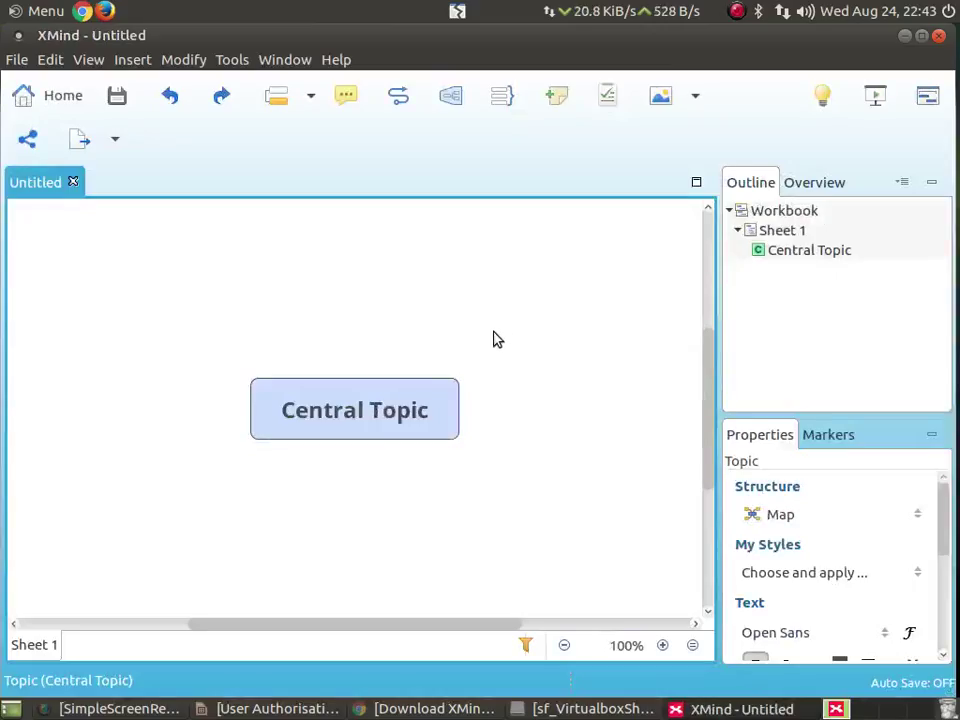
Step: Rename the central topic to "User Access Control"
left_click(336, 420)
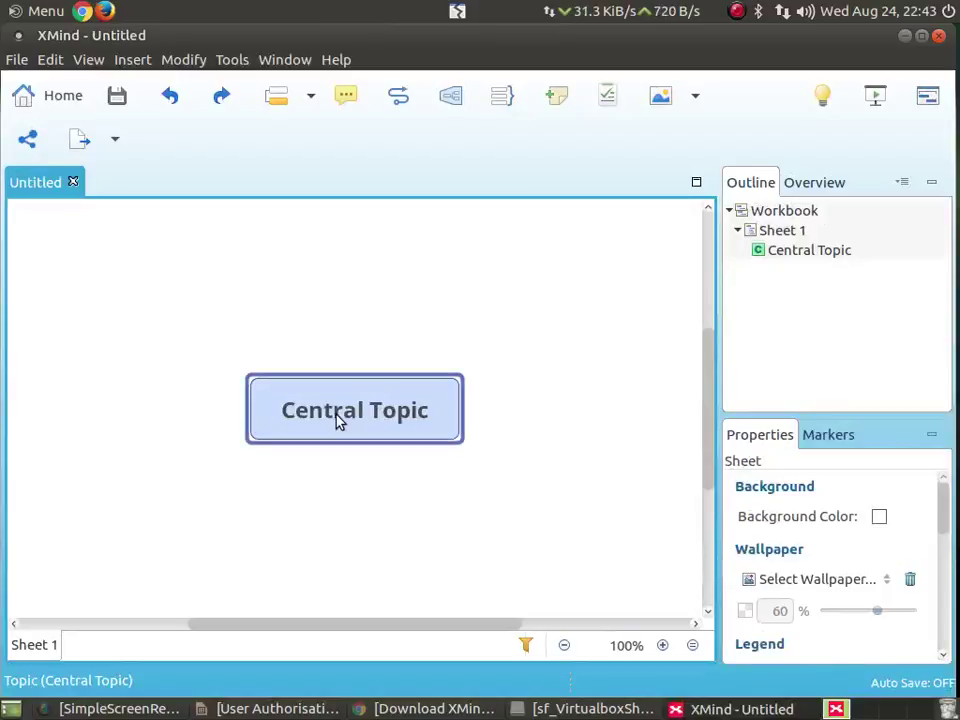
left_click(337, 418)
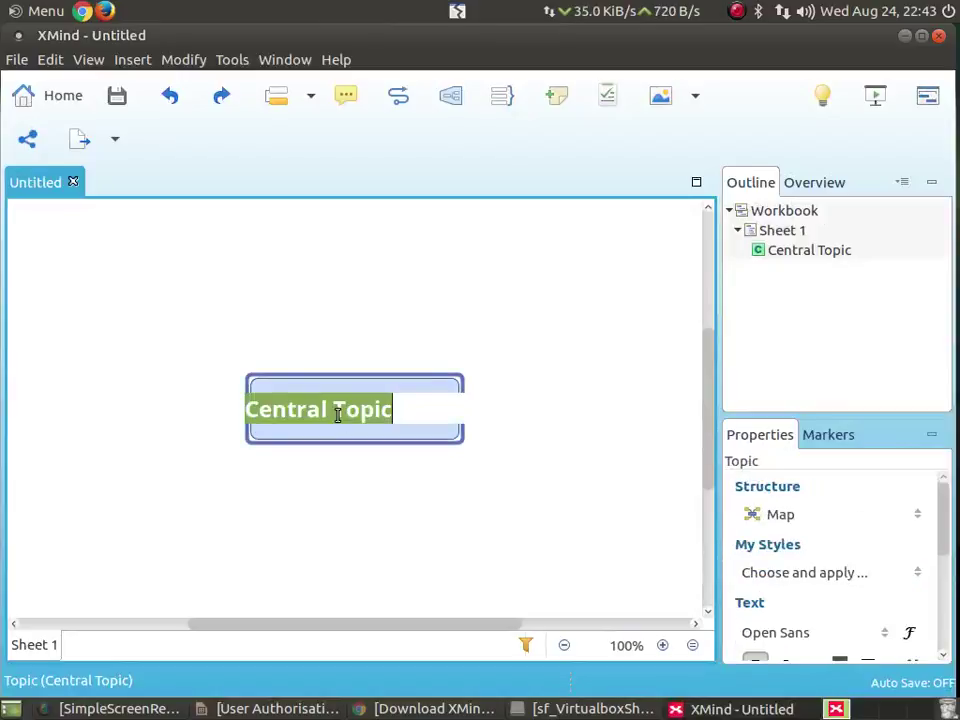
type("Us")
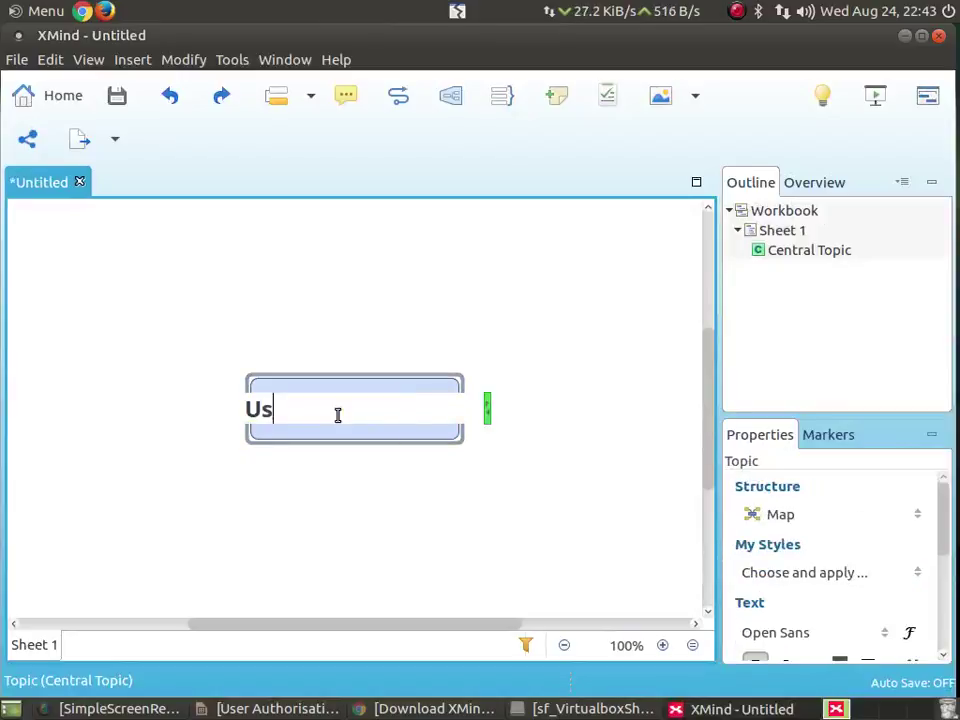
type("er Acce")
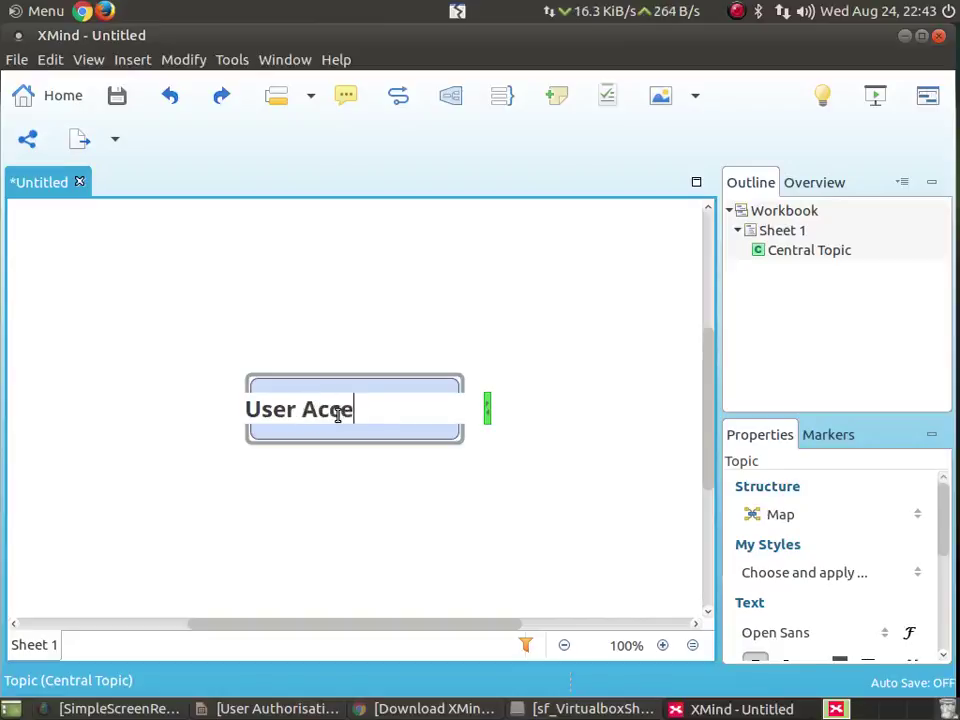
type("ss Control")
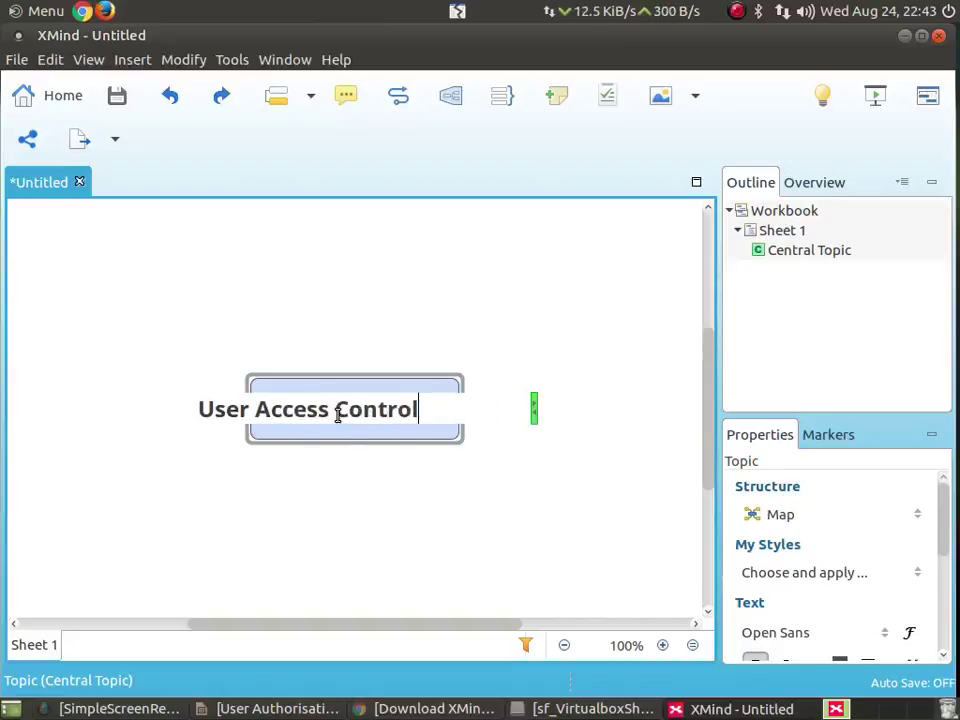
left_click(364, 476)
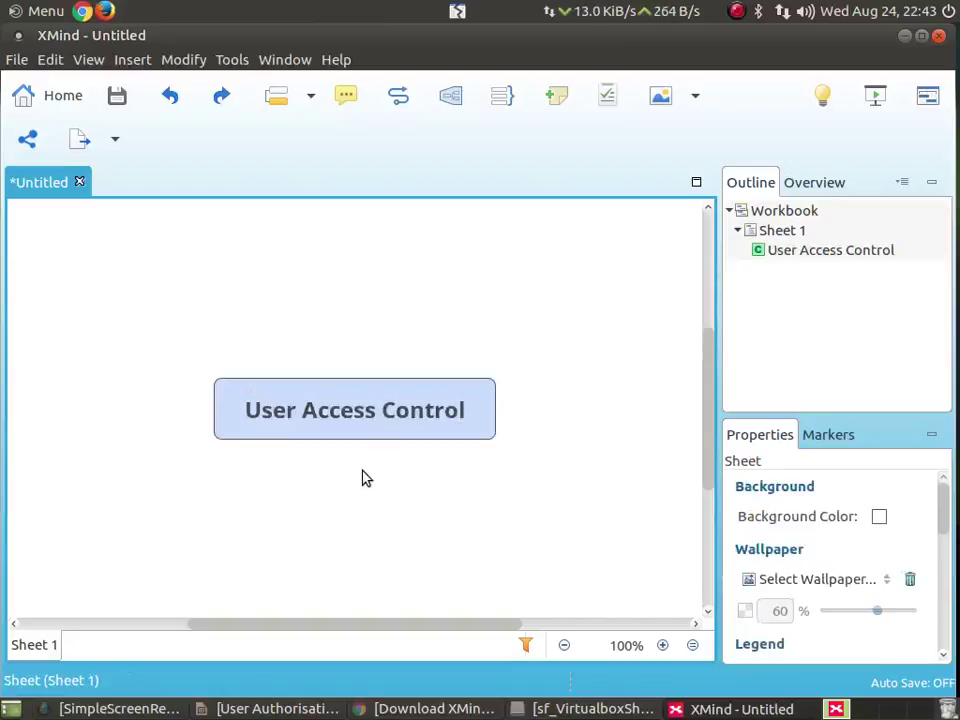
Step: Save the mind map on My Computer as User Access Control.xmind in the Documents folder
key("ctrl+s")
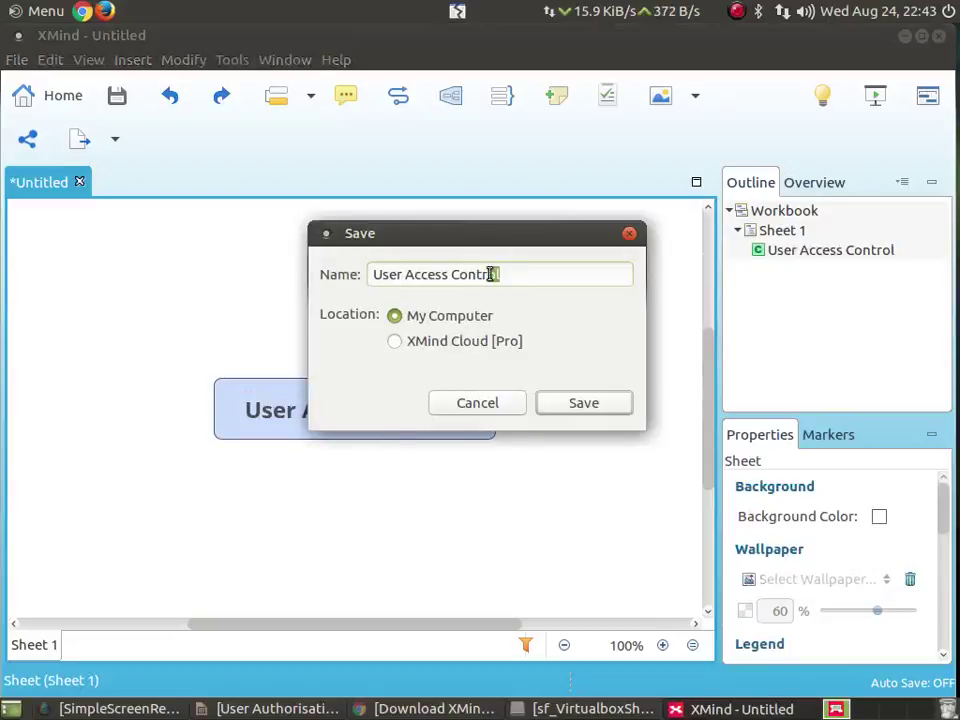
left_click_drag(491, 273, 328, 273)
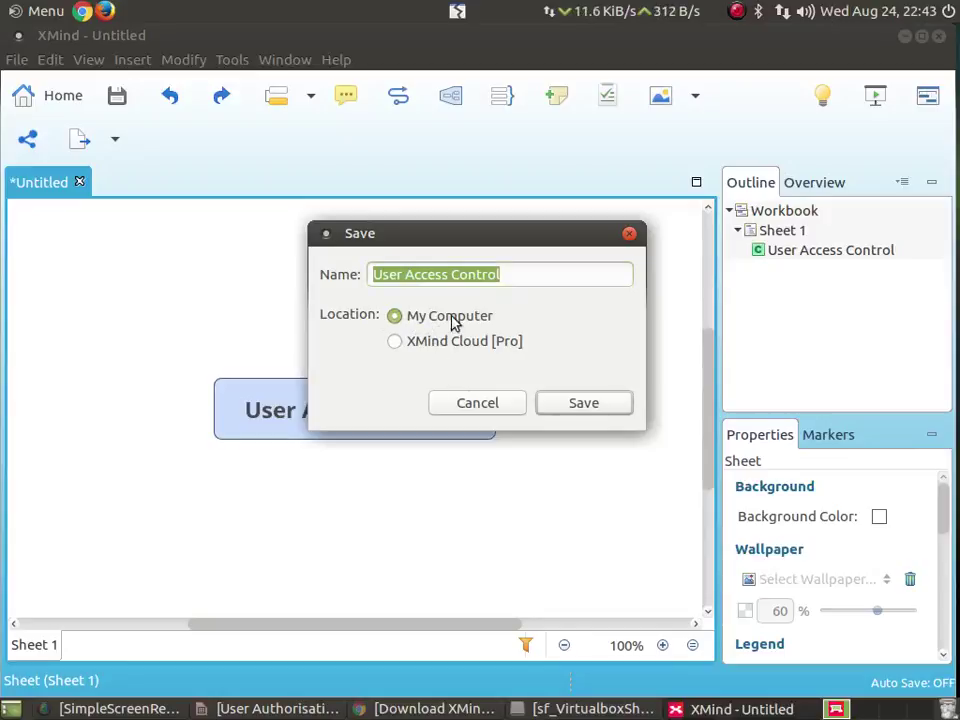
left_click(584, 404)
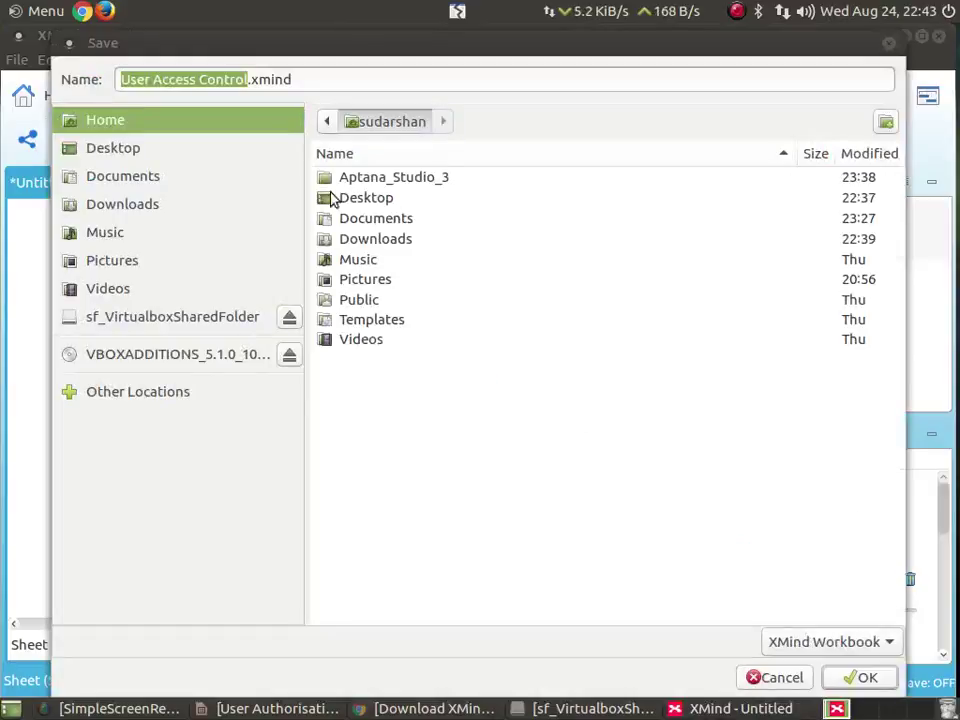
left_click(379, 225)
double_click(379, 220)
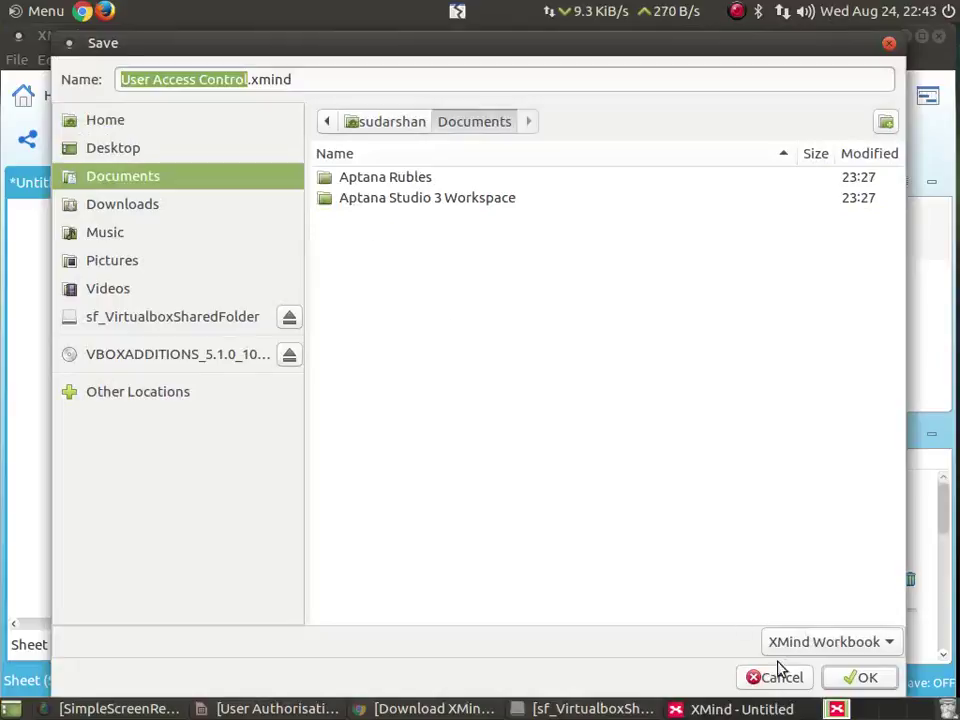
left_click(866, 678)
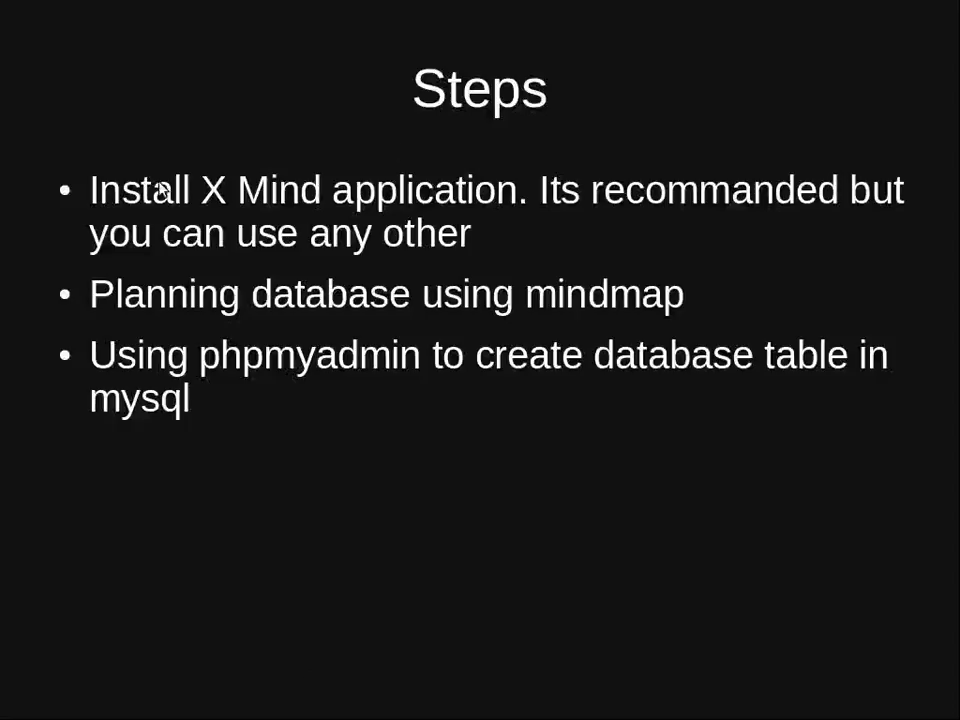
Step: Switch to the slide show, choose a pen width, and underline "Install X Mind application." and "Planning database using mindmap" on the Steps slide
right_click(165, 245)
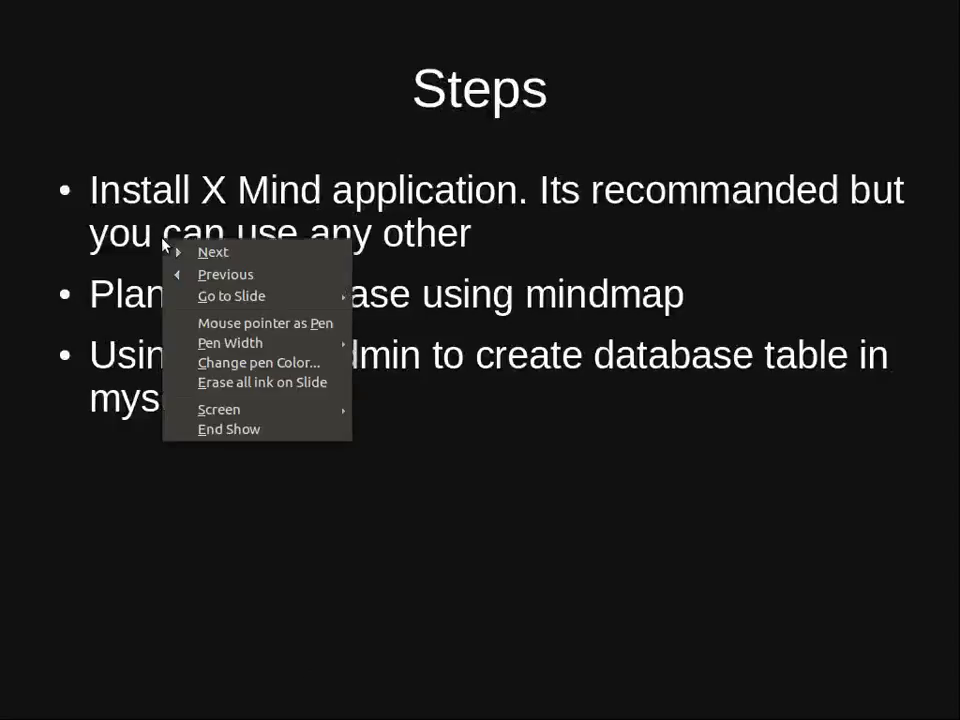
mouse_move(240, 345)
left_click(396, 401)
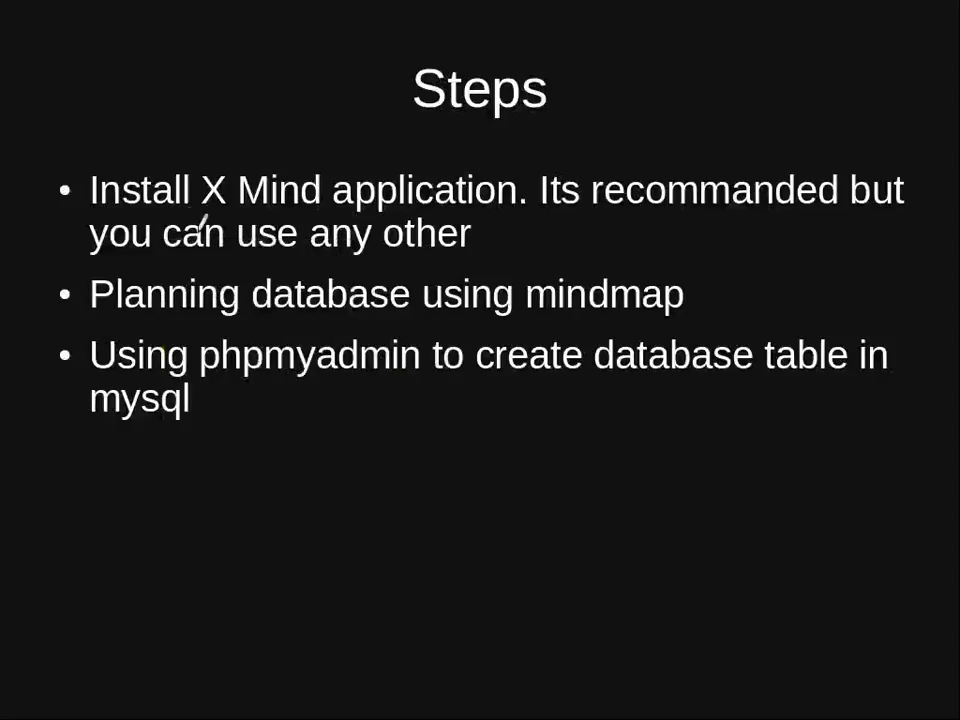
left_click_drag(90, 214, 527, 215)
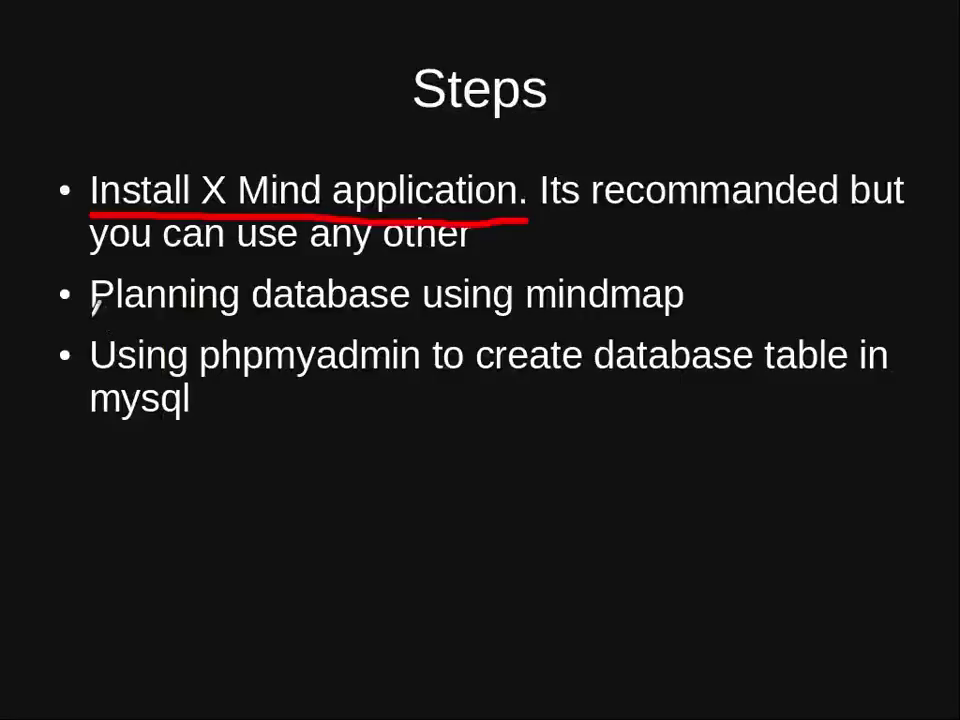
left_click_drag(92, 318, 722, 316)
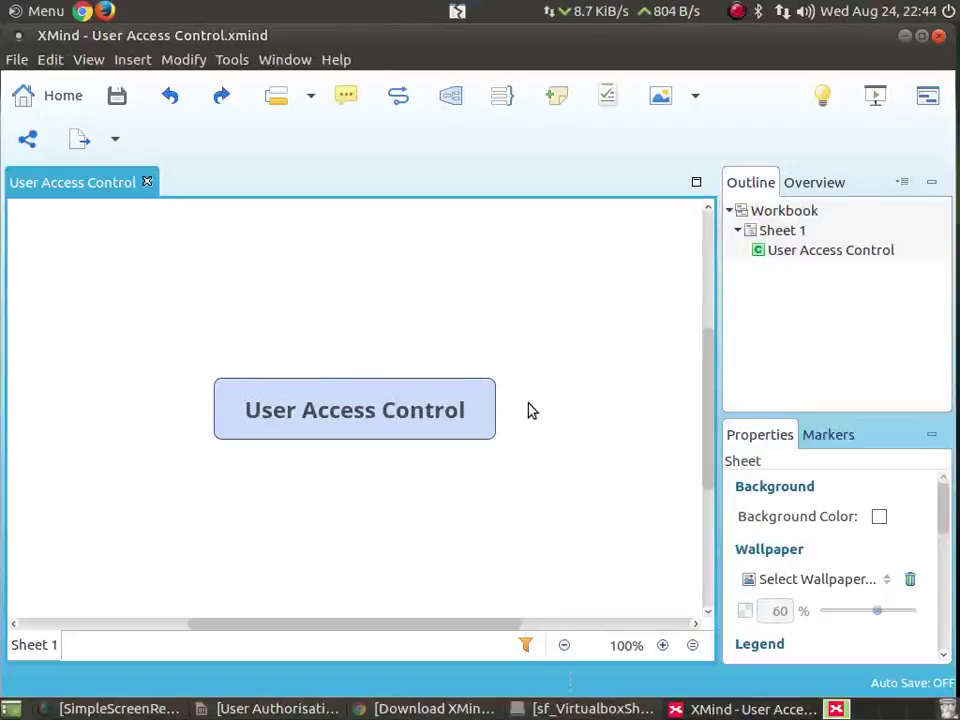
Step: Return to XMind and add a main topic named "Users" to the User Access Control central topic
left_click_drag(471, 418, 290, 410)
left_click(290, 410)
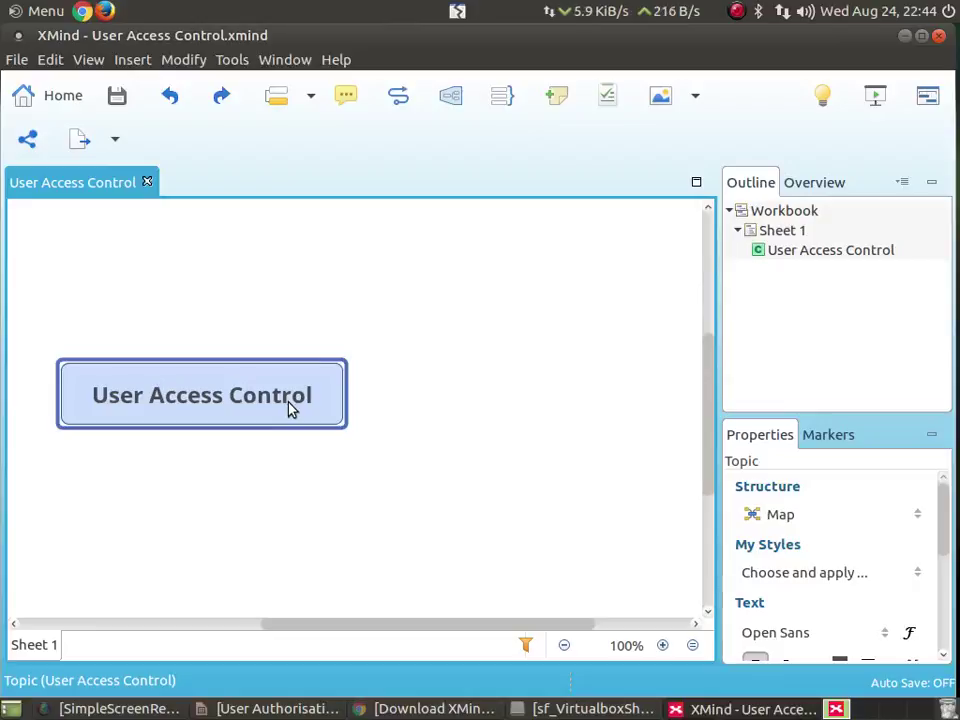
key("Tab")
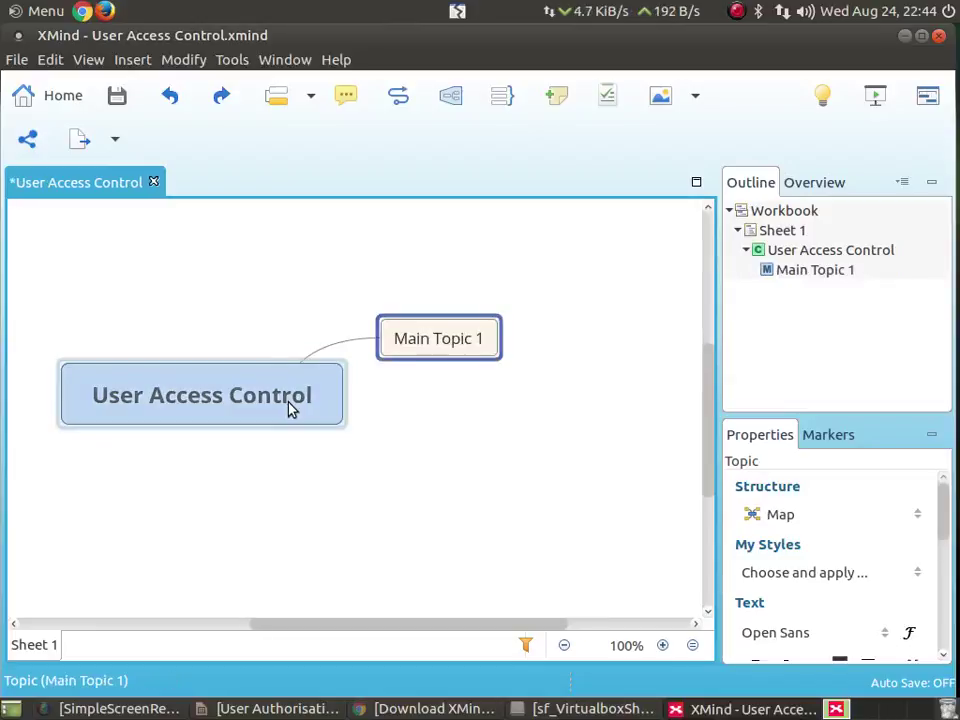
type("Users")
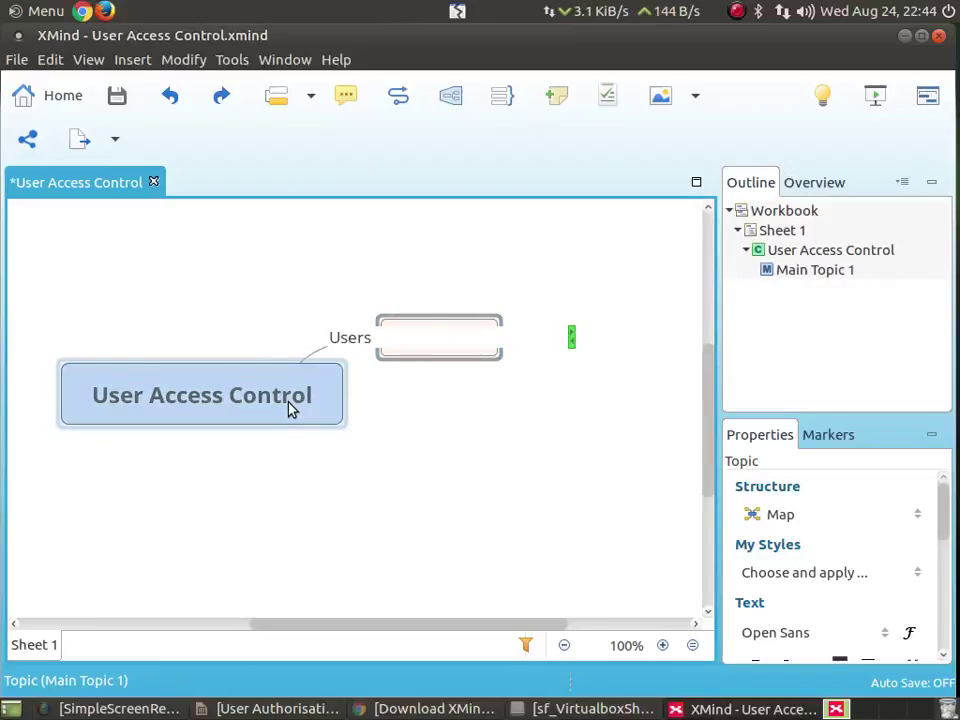
key("Return")
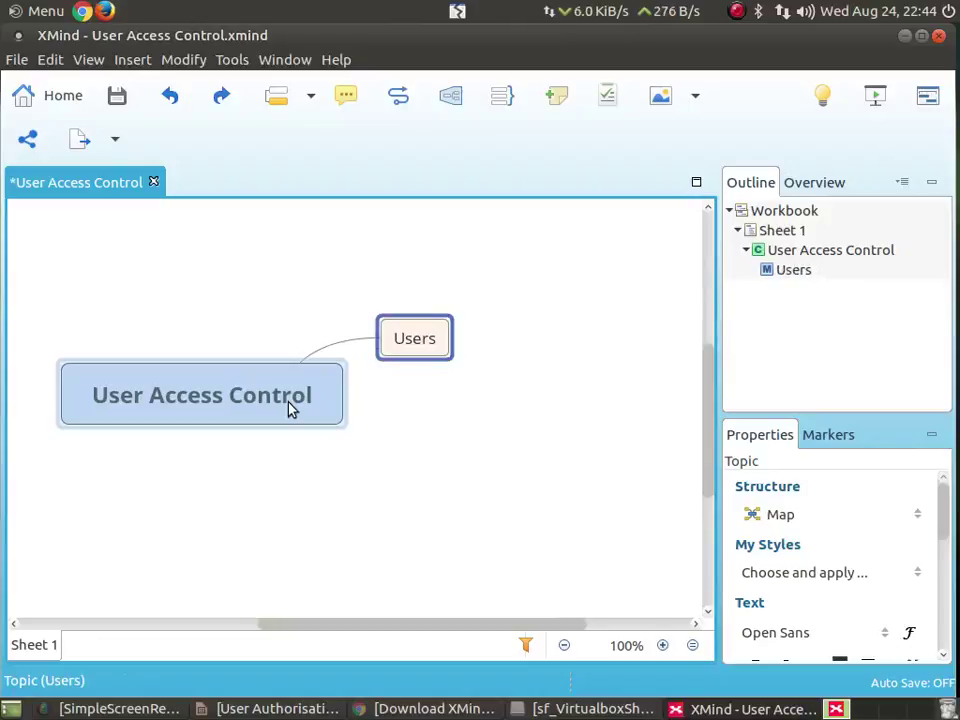
Step: Add the subtopics "Id" and "Username" under the Users topic
key("Tab")
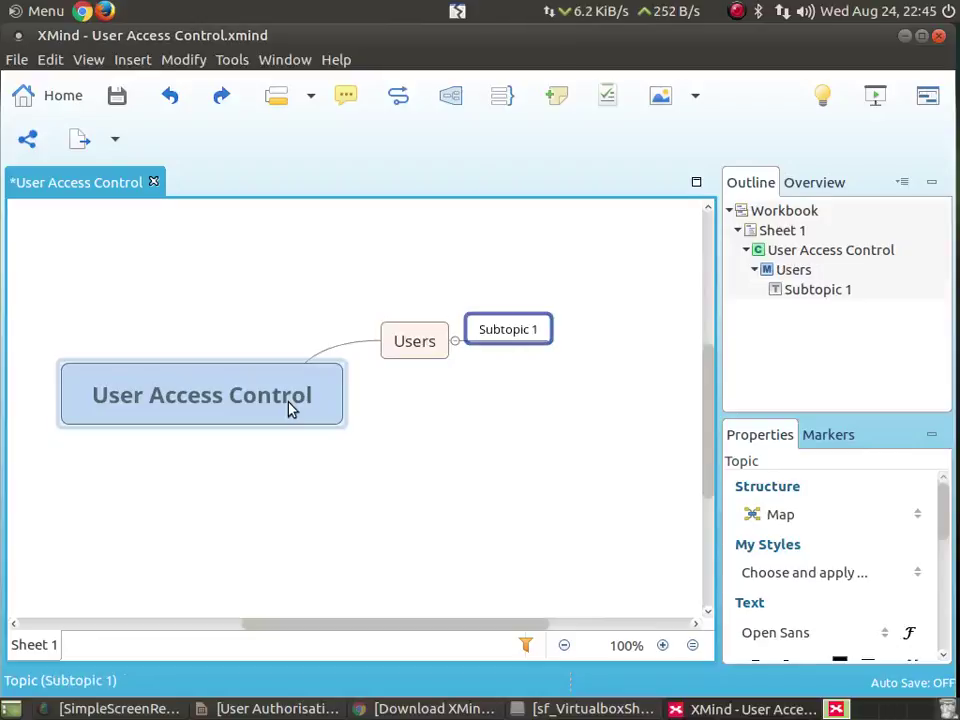
type("Id")
key("Return")
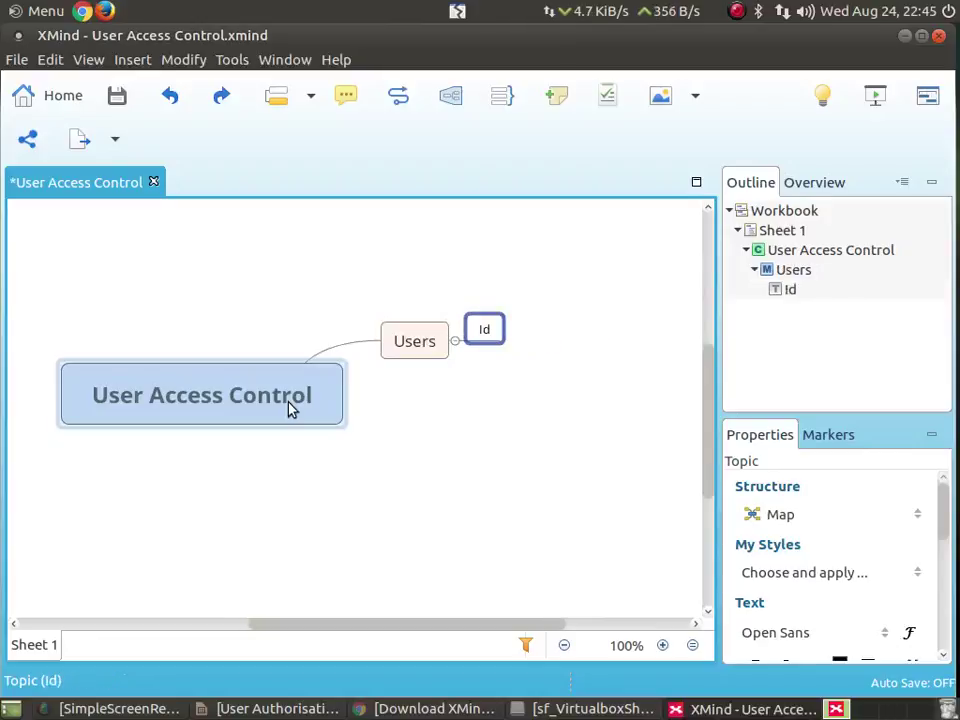
key("Return")
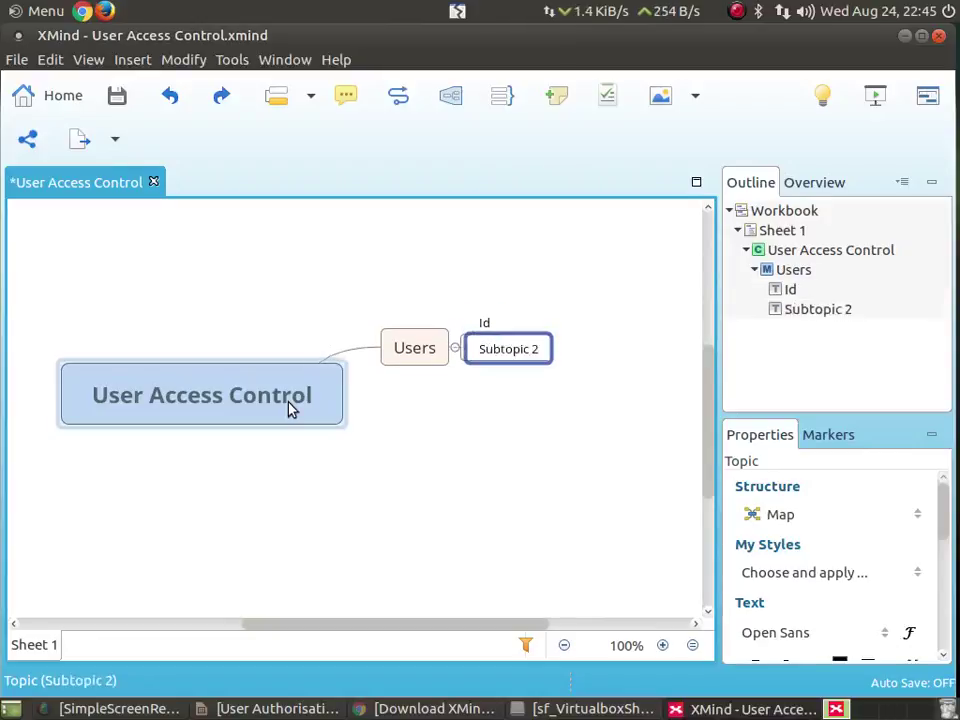
type("Username")
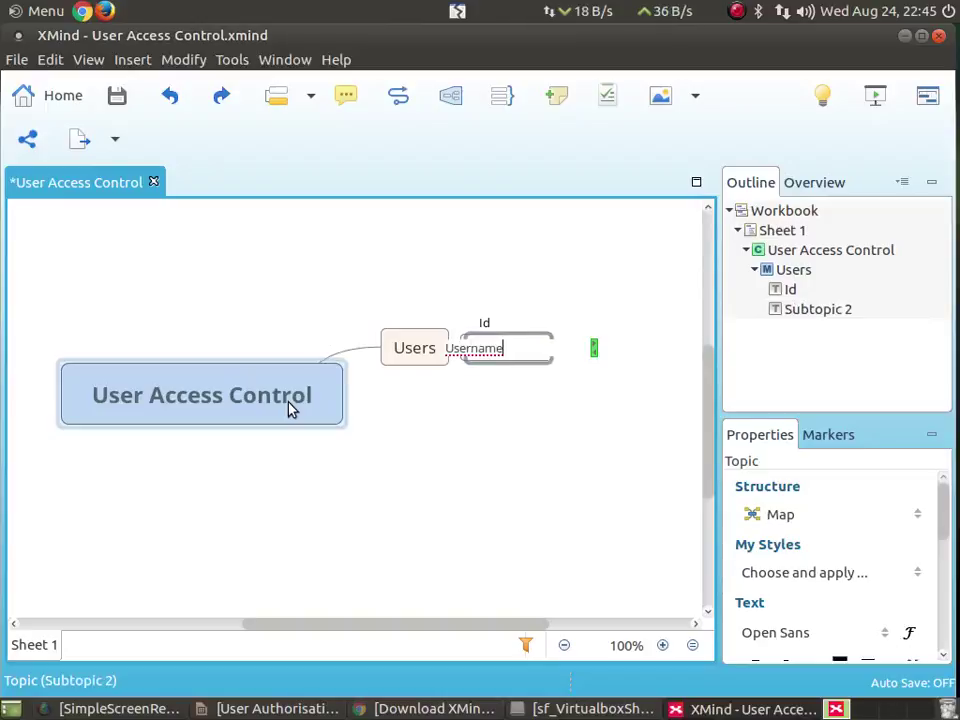
key("Return")
Step: Add the subtopics "FirstName" and "LastName" below Username under the Users topic
key("Return")
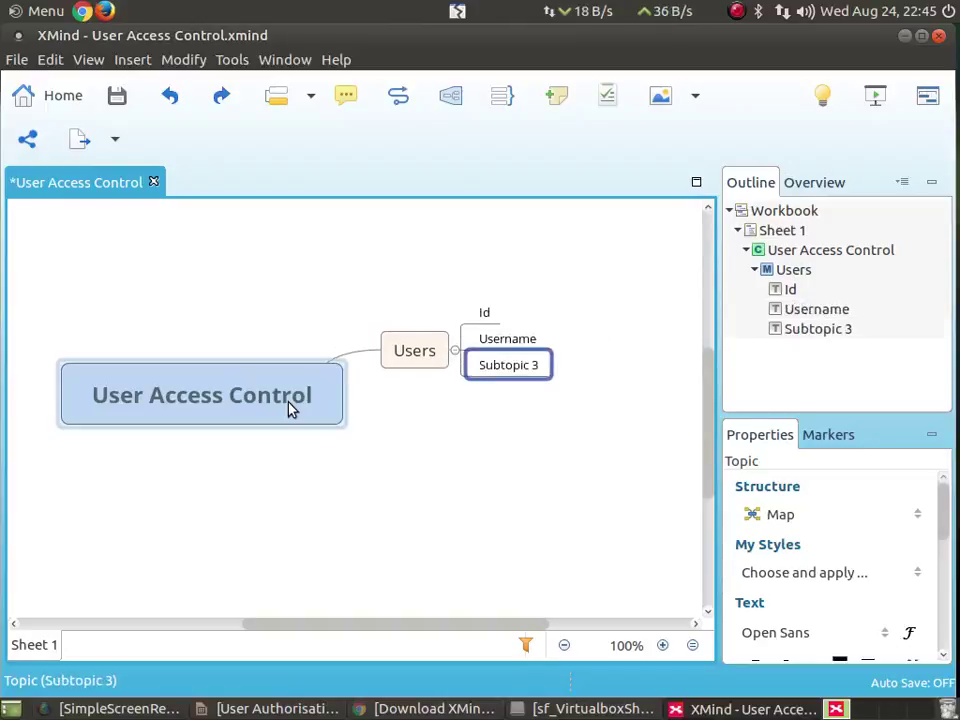
type("FirstName")
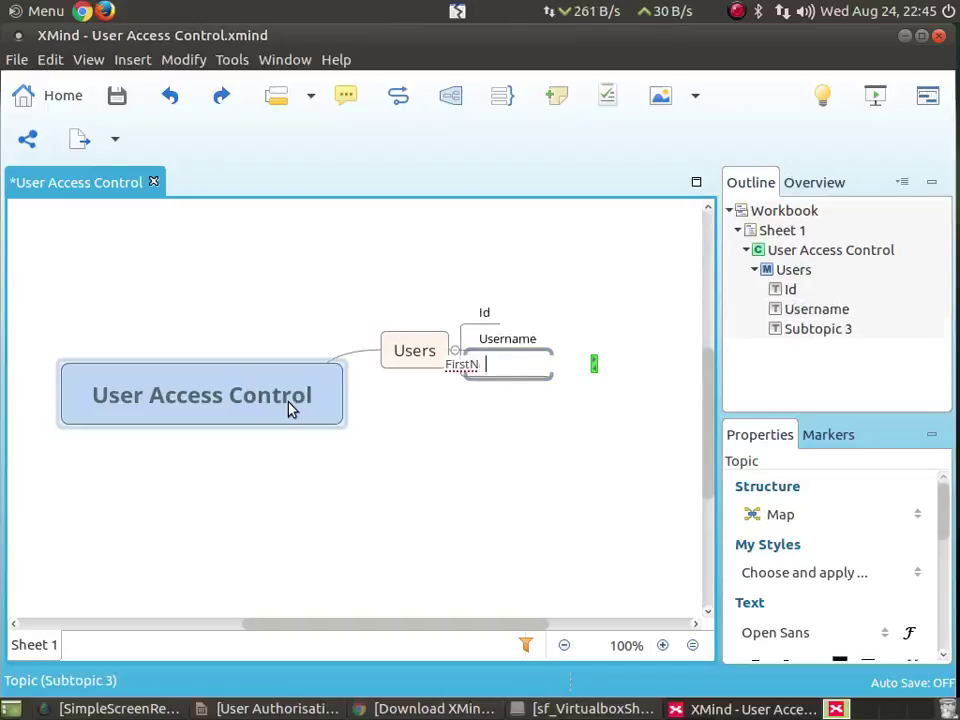
key("Return")
key("Return")
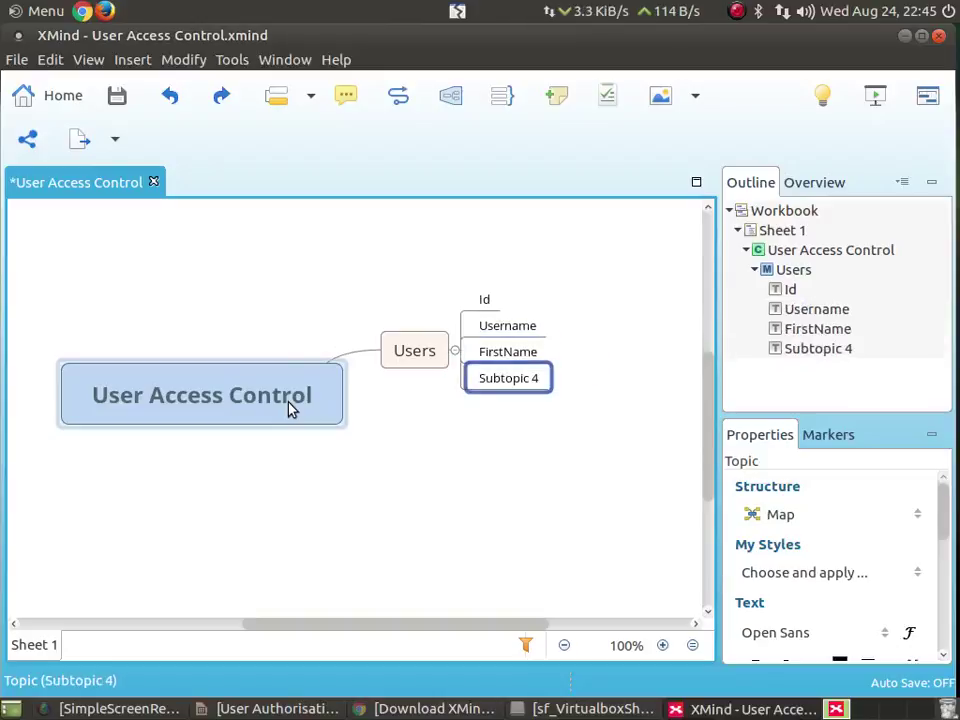
type("Last")
key("BackSpace")
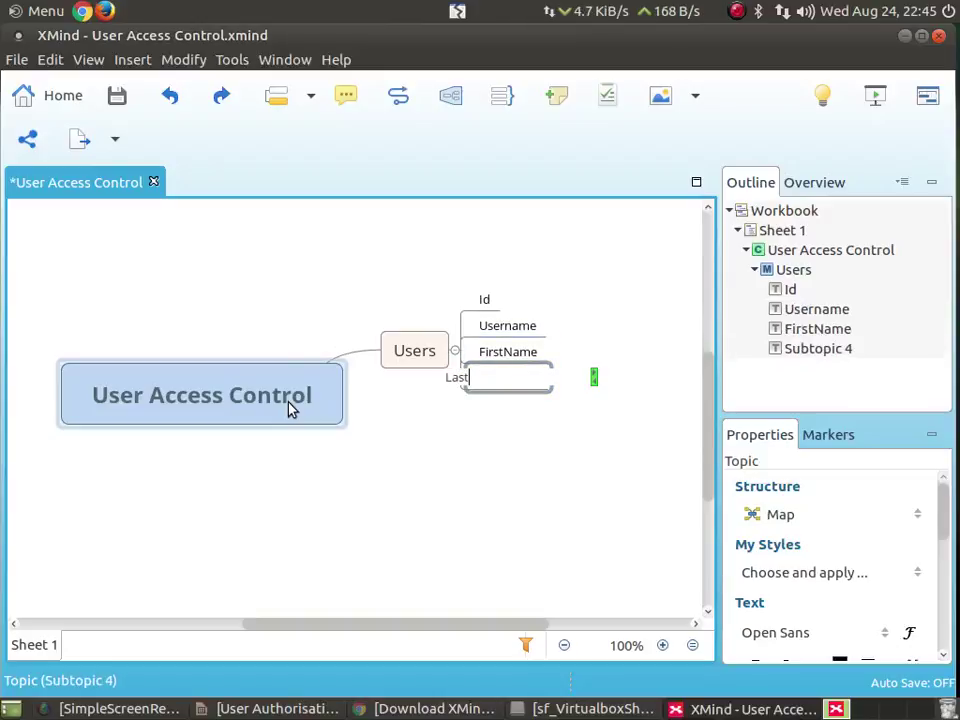
type("Name")
key("Return")
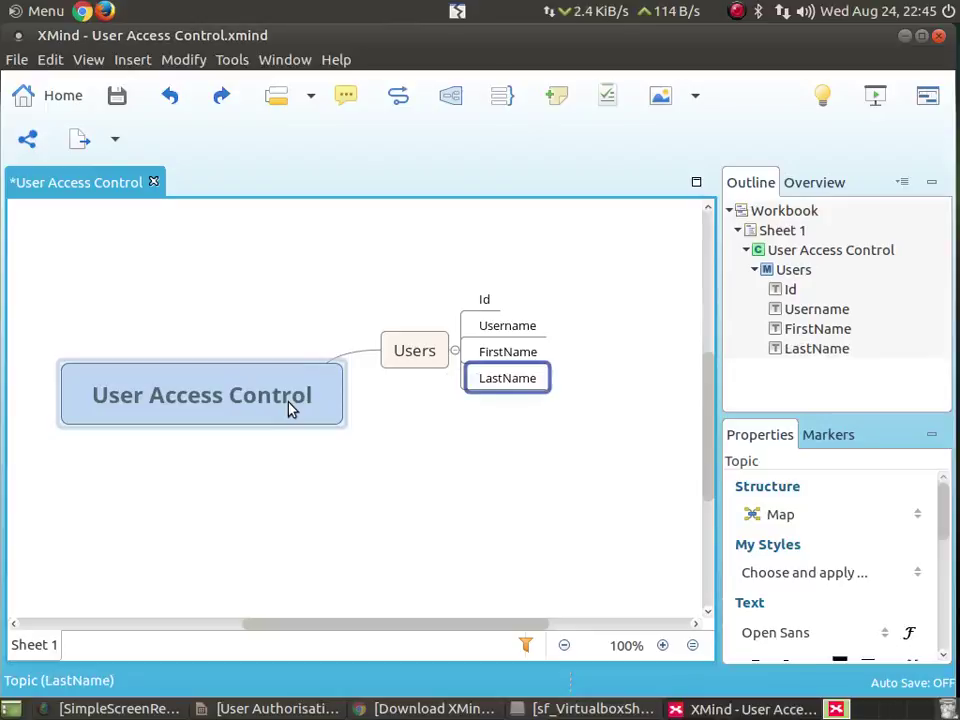
Step: Add the subtopics "EmailId" and "Photo" below LastName under the Users topic
key("Return")
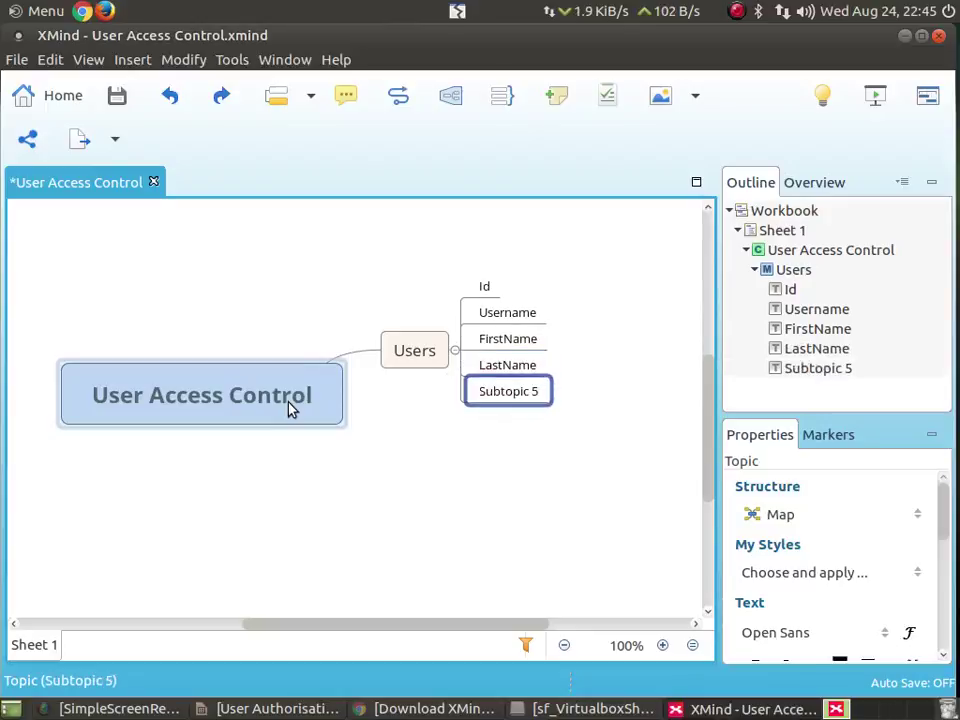
type("EmailId")
key("Return")
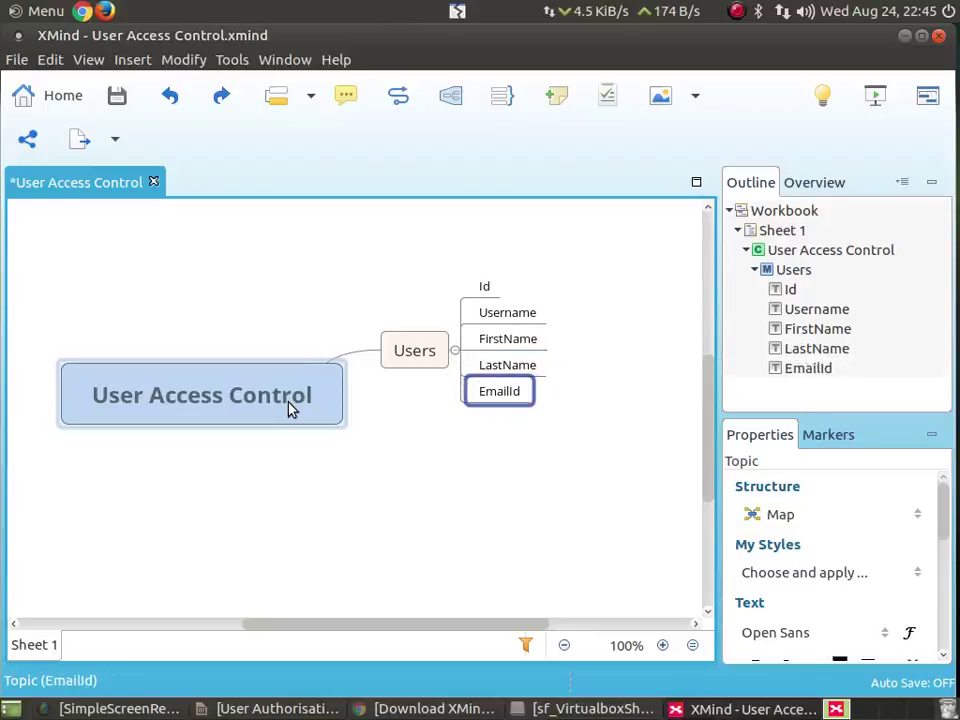
key("Return")
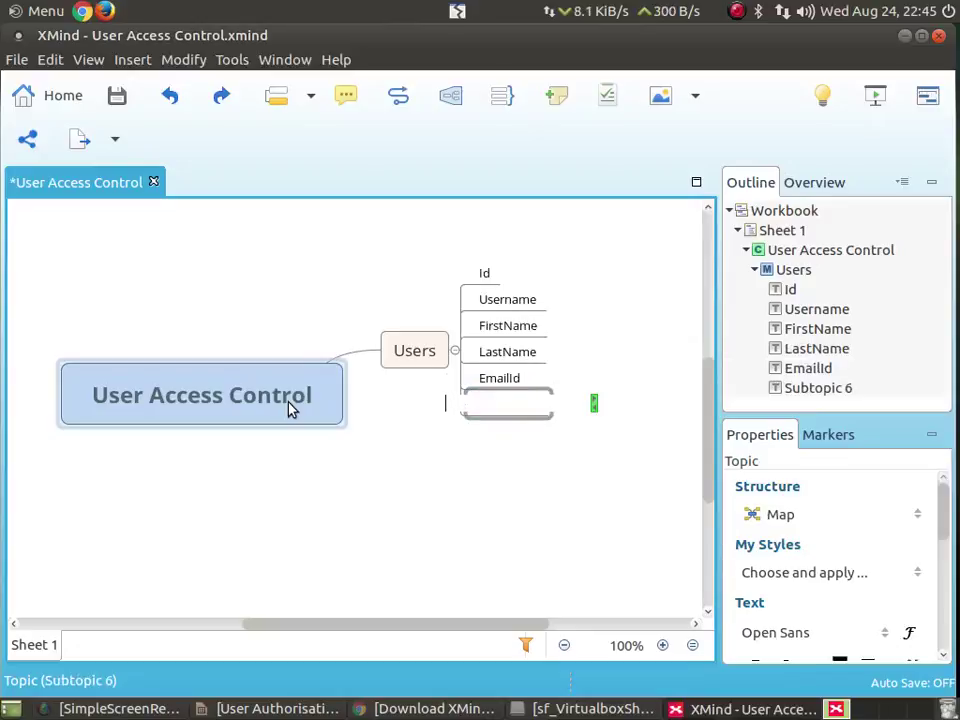
type("Pho")
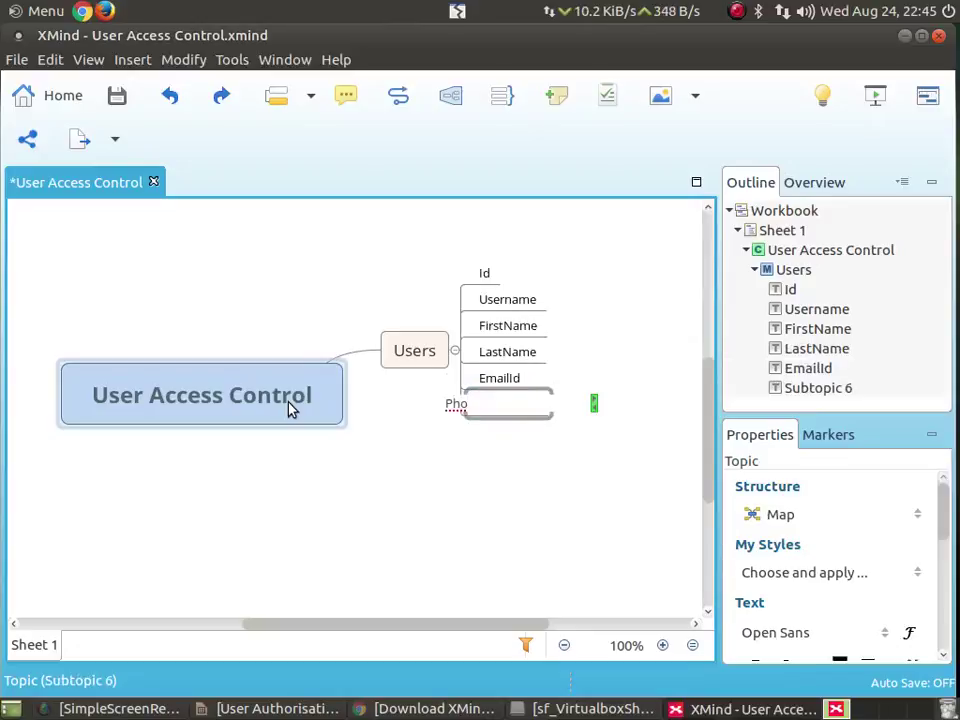
type("to")
key("Return")
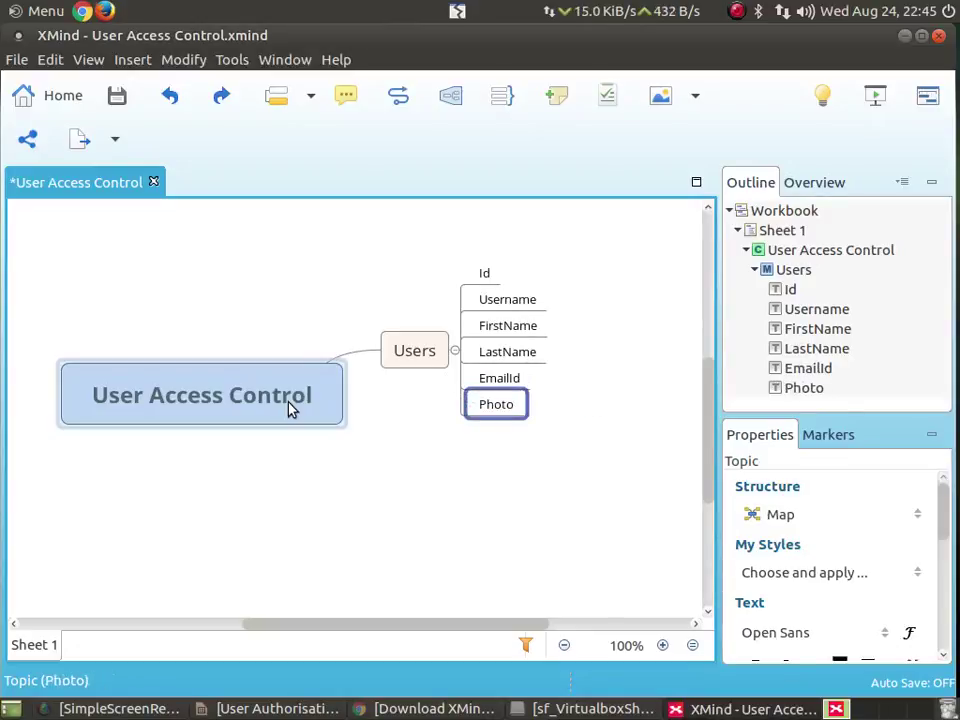
key("Up")
key("Up")
key("Up")
key("Up")
key("Down")
key("Down")
key("Down")
key("Down")
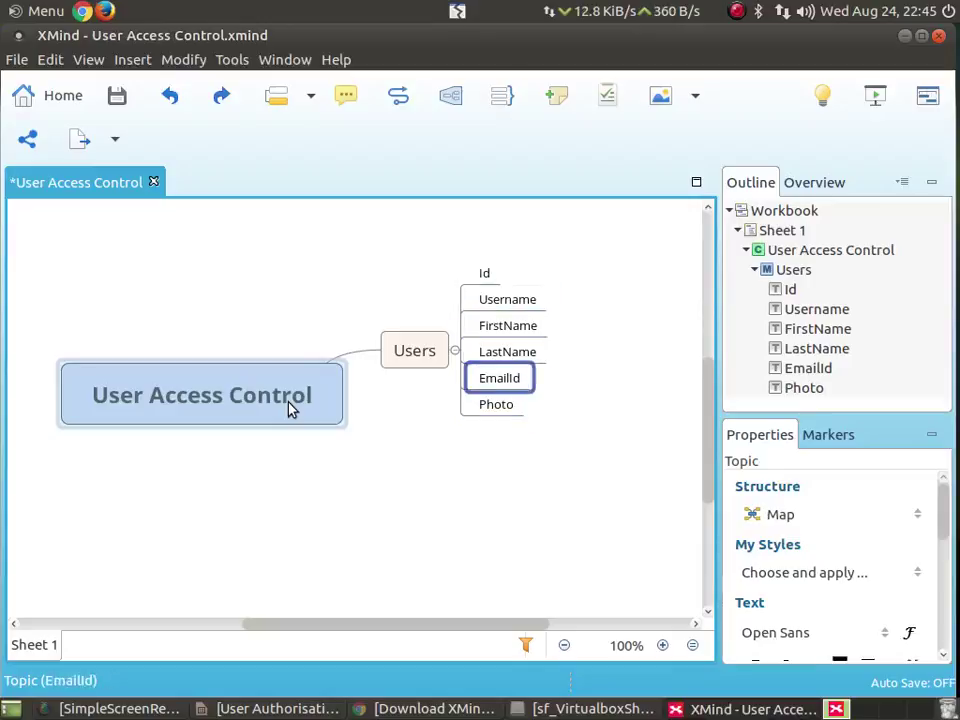
key("Up")
key("Up")
key("Up")
key("Up")
key("Up")
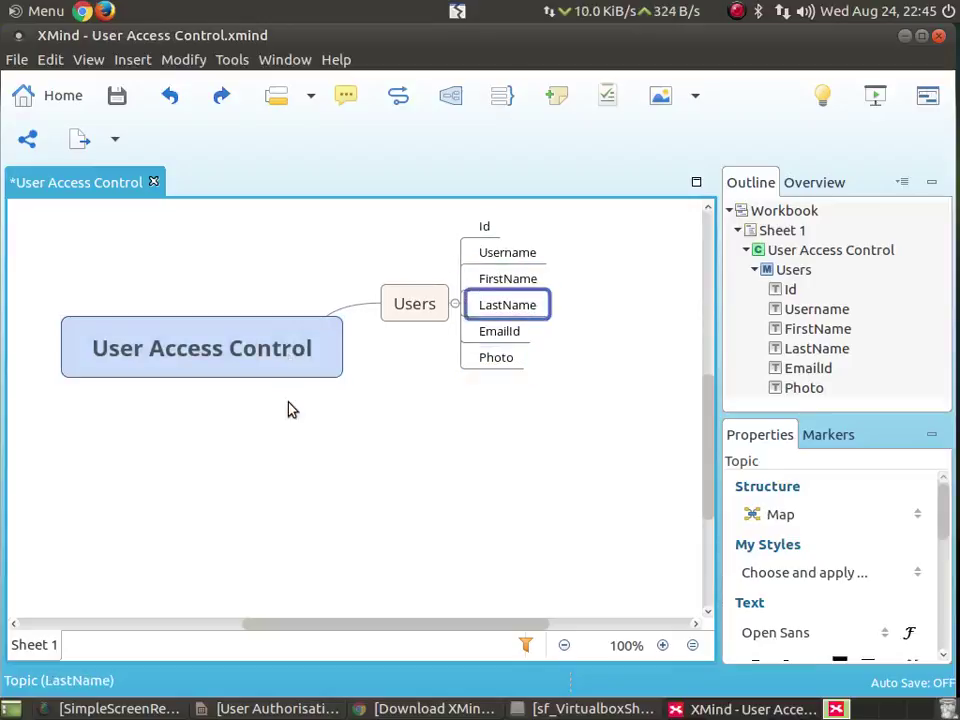
Step: Add a subtopic named "Password" below Photo under the Users topic
key("Down")
key("Down")
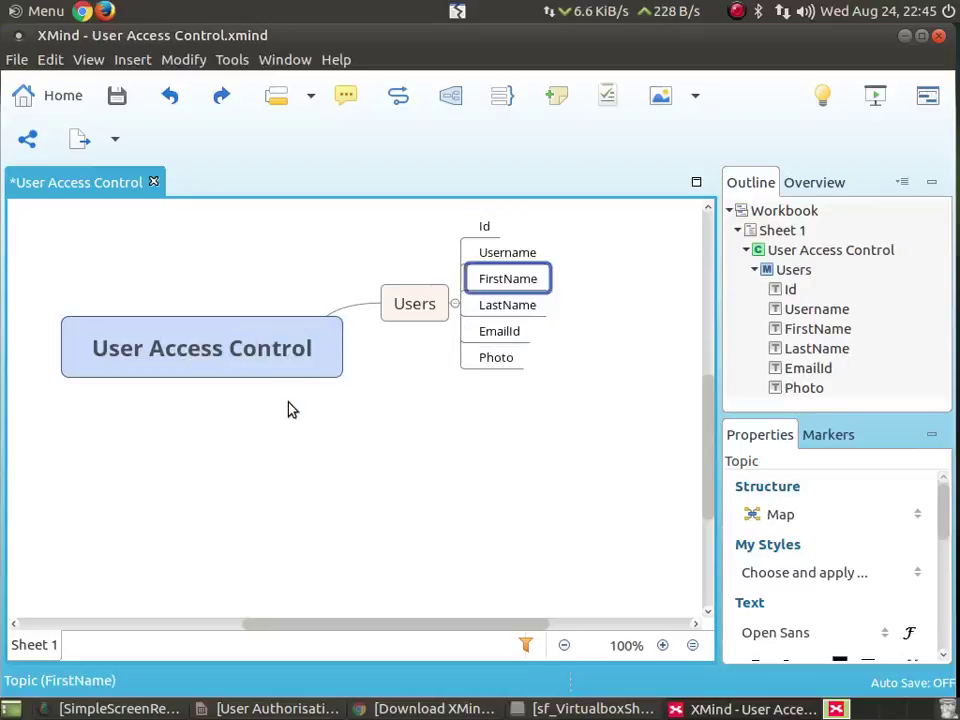
key("Down")
key("Down")
key("Down")
key("Return")
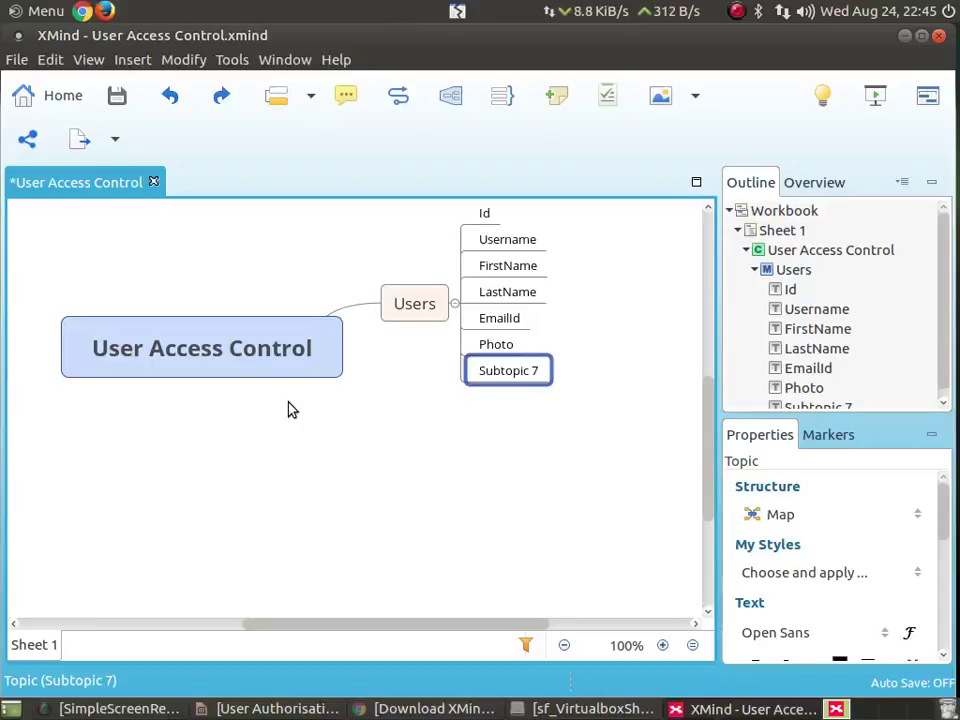
type("Password")
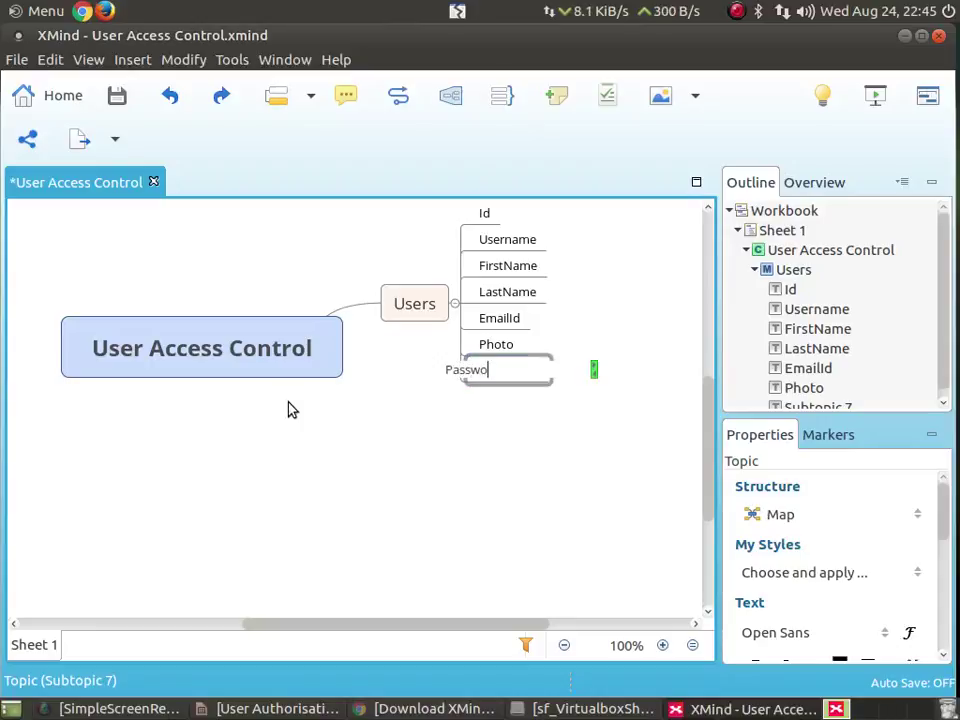
key("Return")
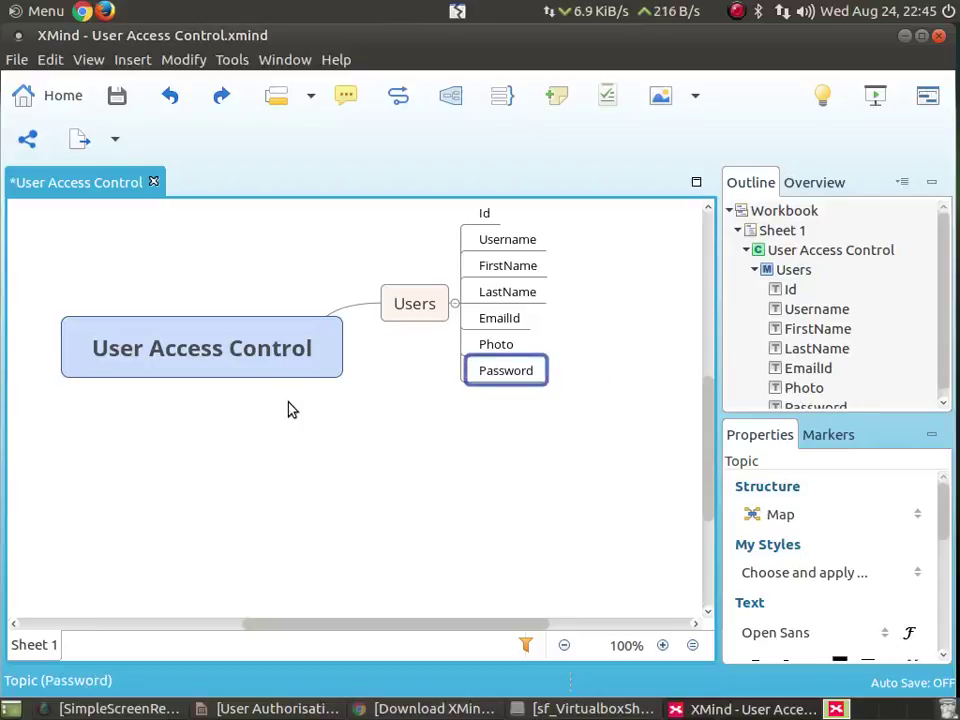
Step: Rename the Password subtopic under Users to "HashedPassword"
left_click(512, 370)
double_click(512, 370)
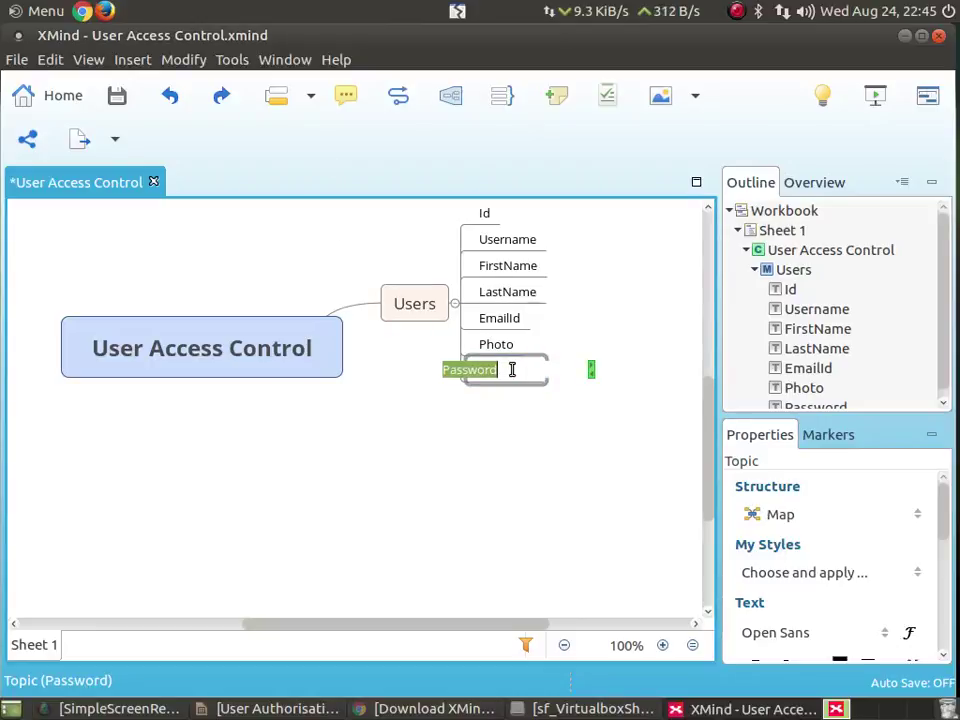
type("HashedPasswor")
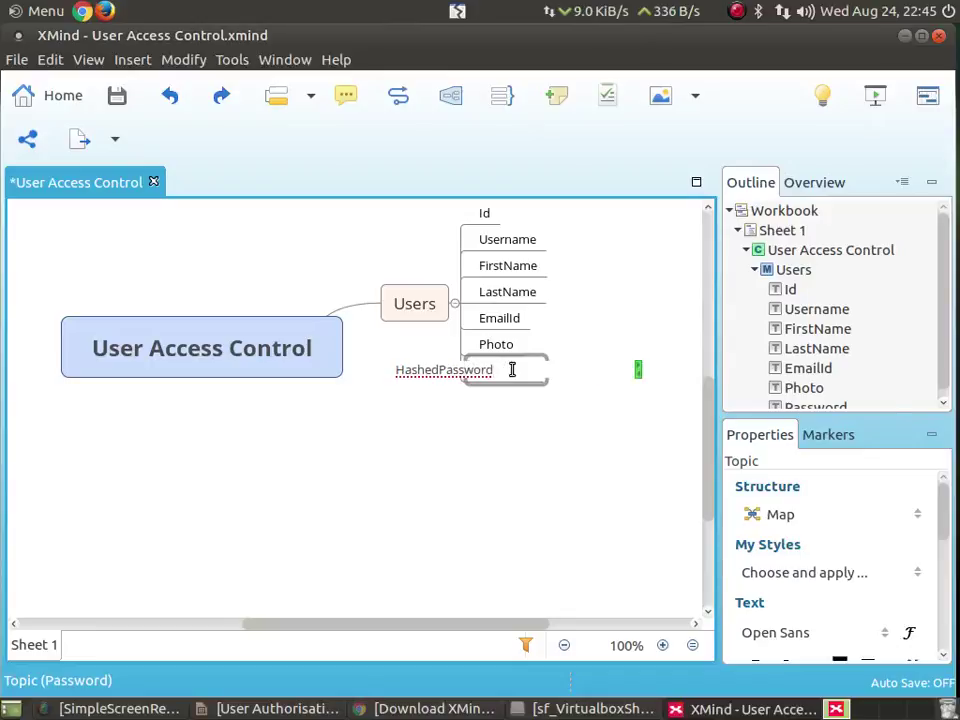
key("Return")
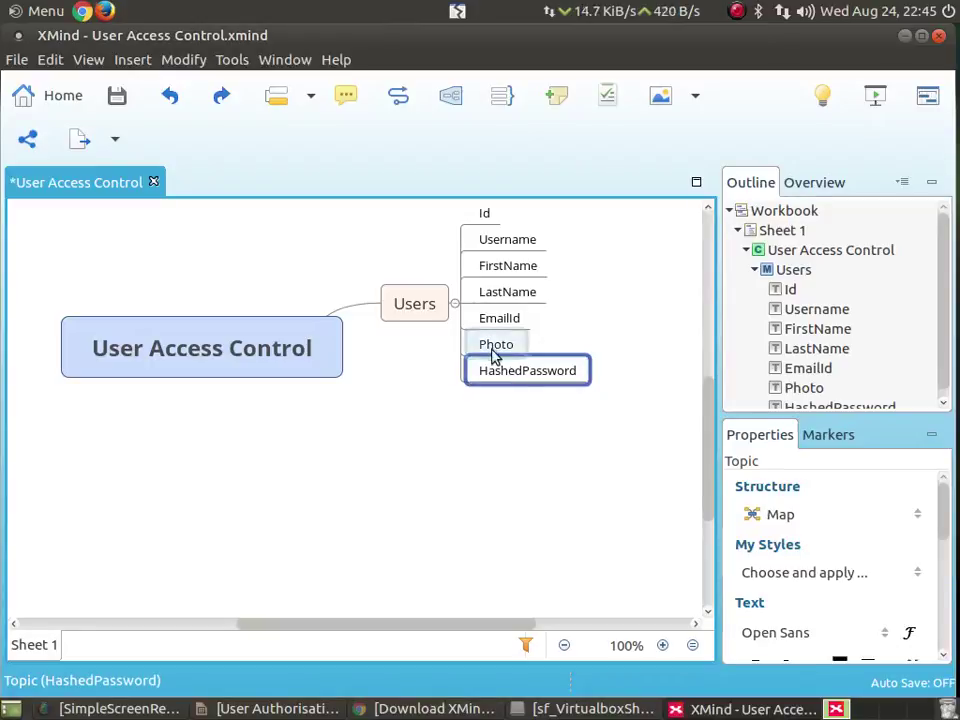
Step: Add a subtopic named "Token" below HashedPassword under the Users topic
left_click(492, 350)
left_click(497, 380)
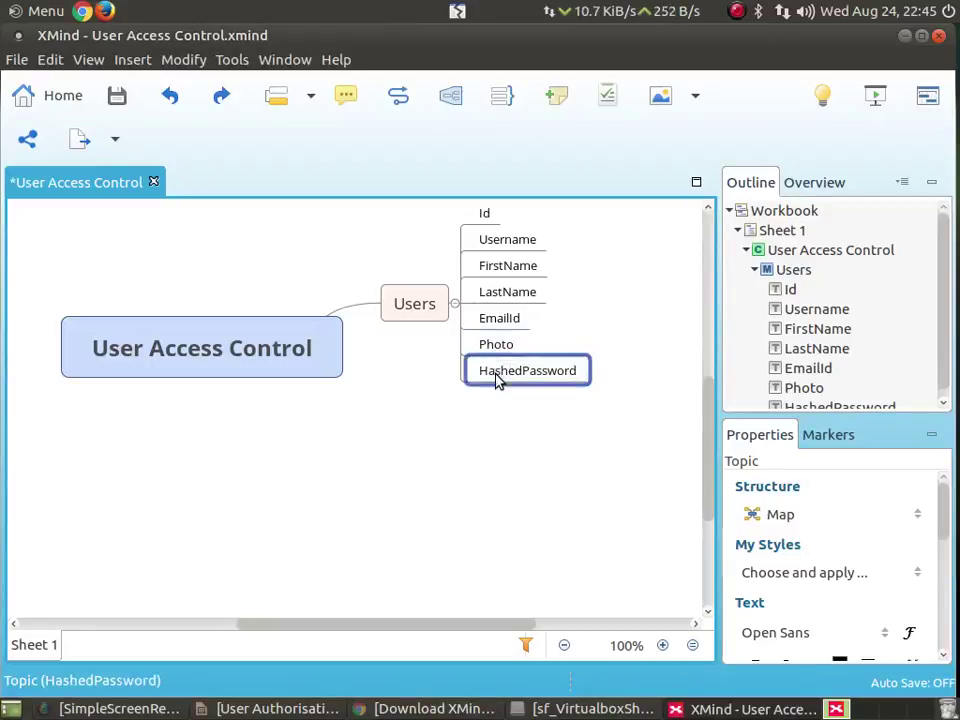
key("Return")
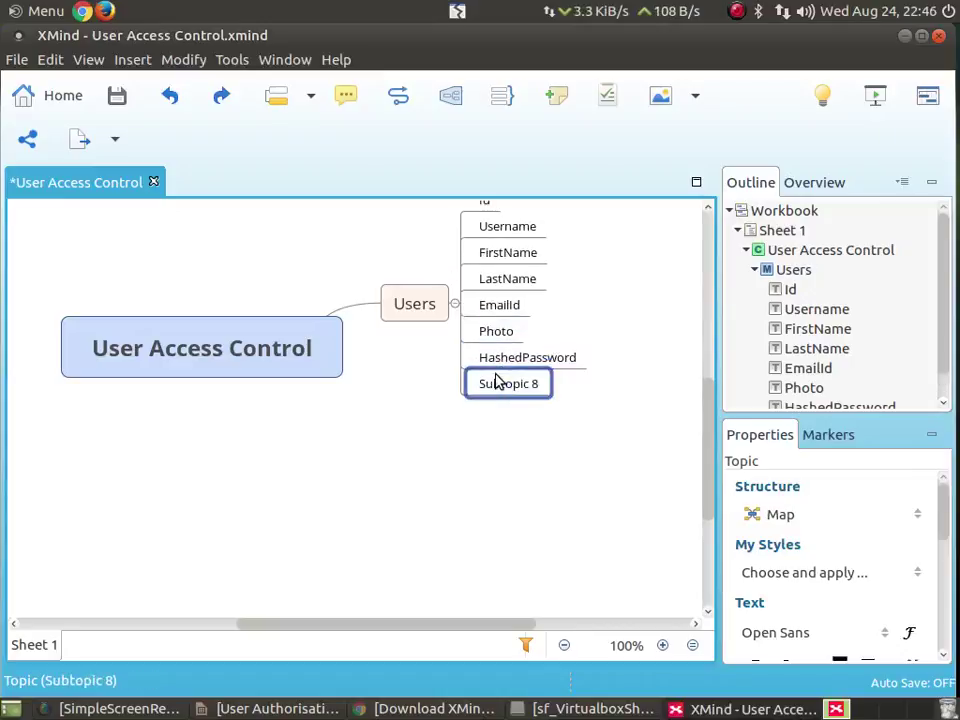
type("Toke")
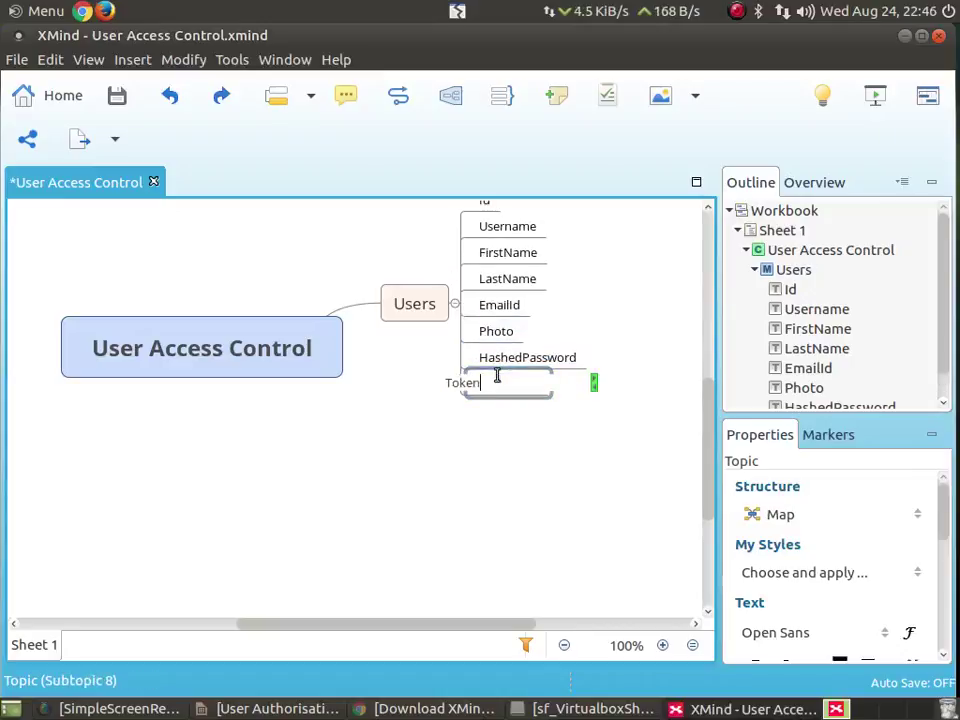
type("n")
key("Return")
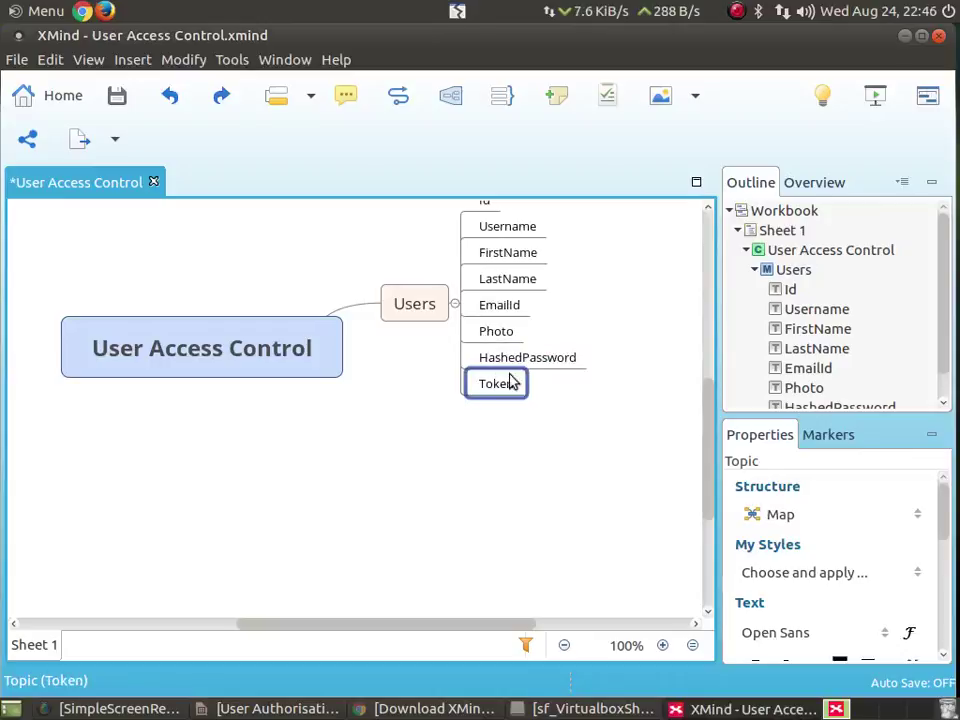
scroll(627, 381, "up", 2)
scroll(627, 381, "down", 2)
scroll(627, 381, "up", 2)
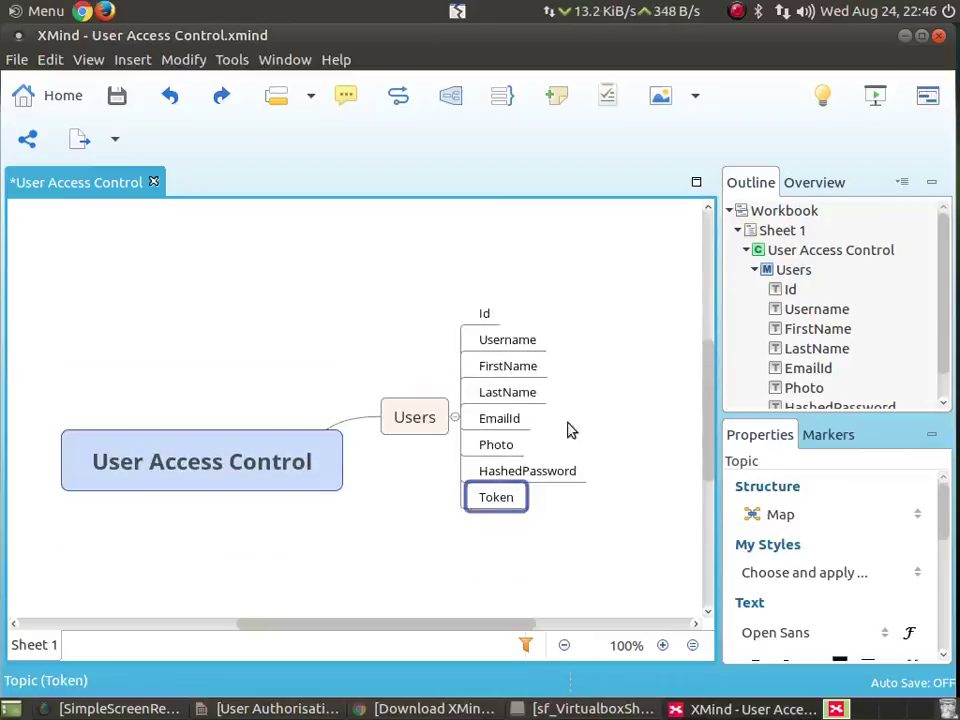
left_click(518, 474)
left_click(490, 500)
left_click(498, 476)
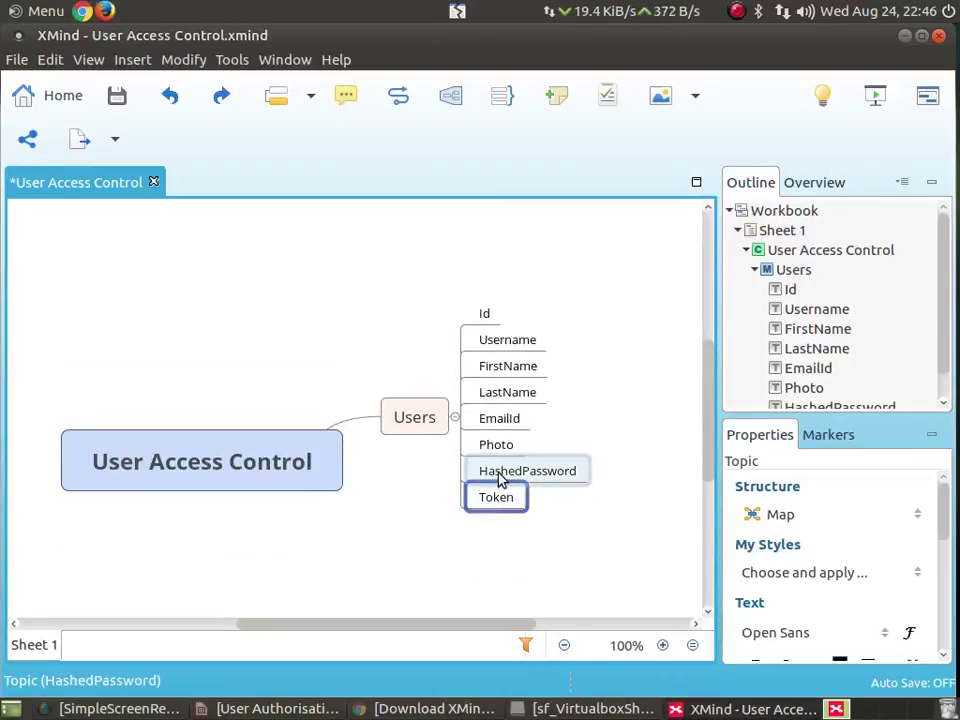
left_click(490, 504)
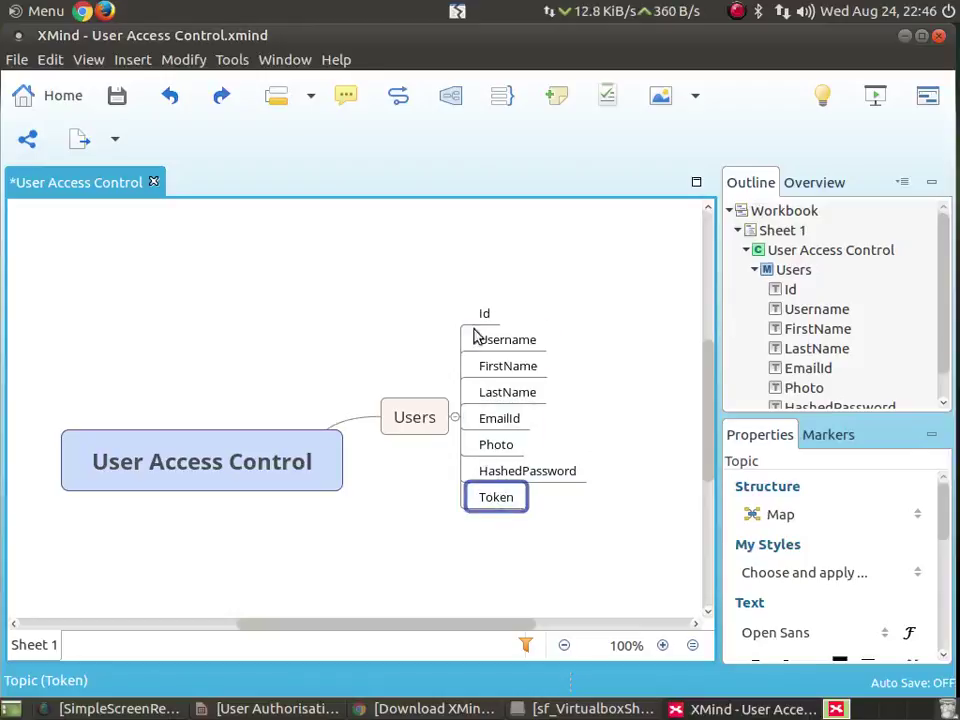
left_click(514, 478)
Step: Add a subtopic named "Activation" below Token under the Users topic
left_click(499, 500)
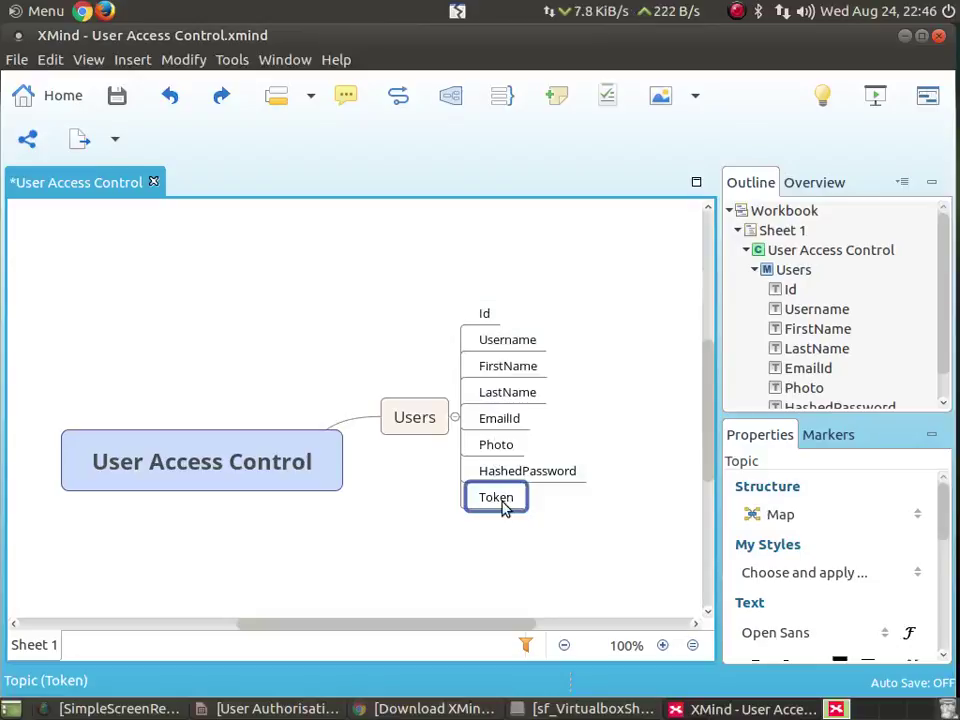
key("Return")
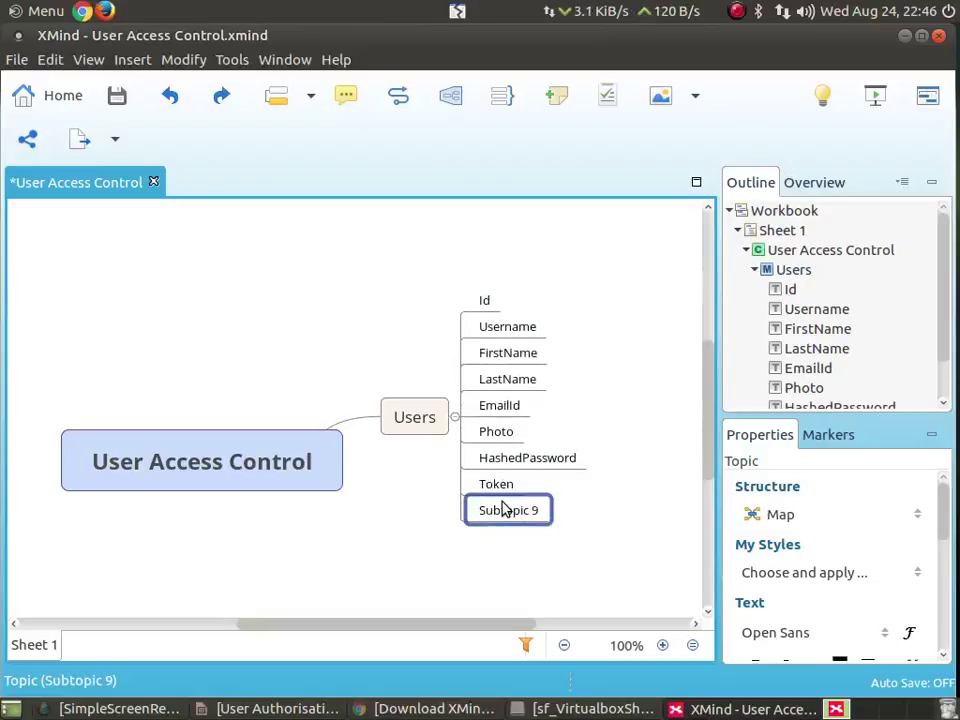
type("A")
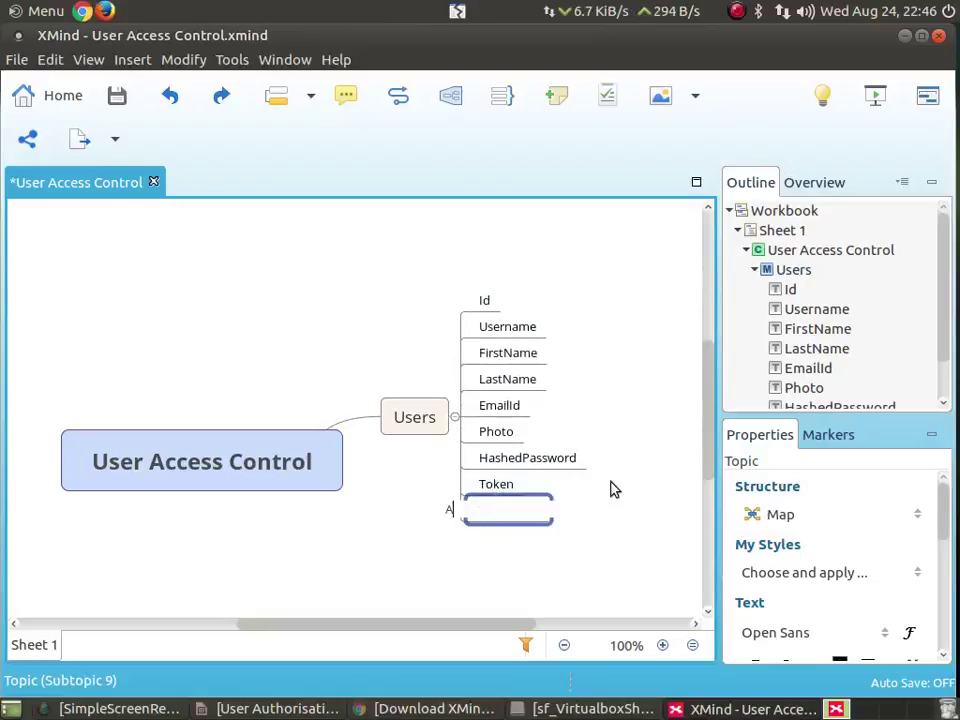
type("ctiva")
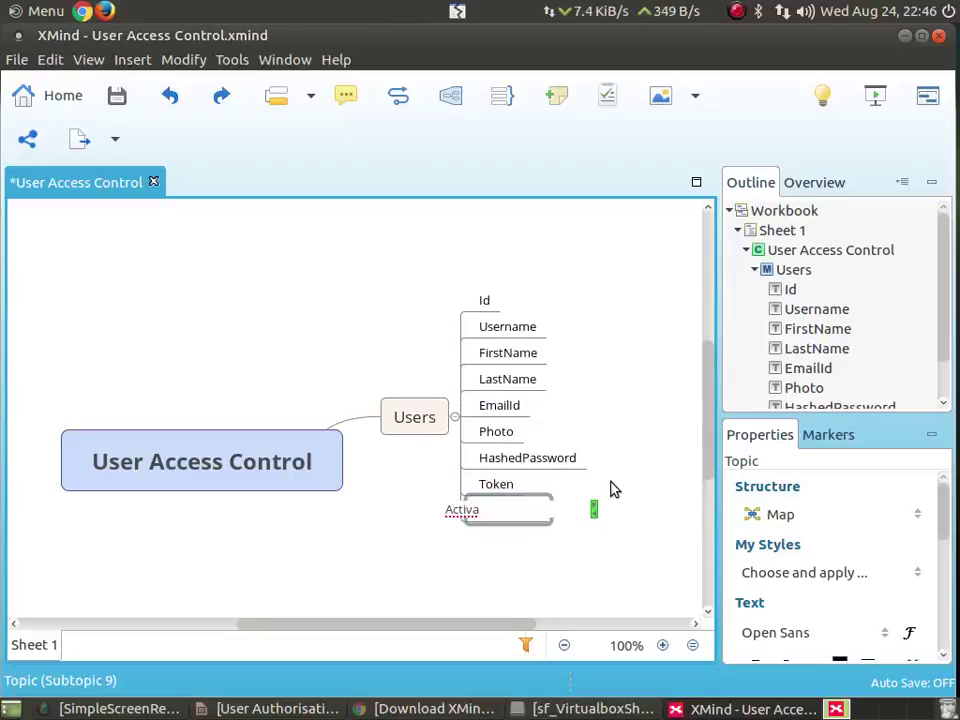
type("tion")
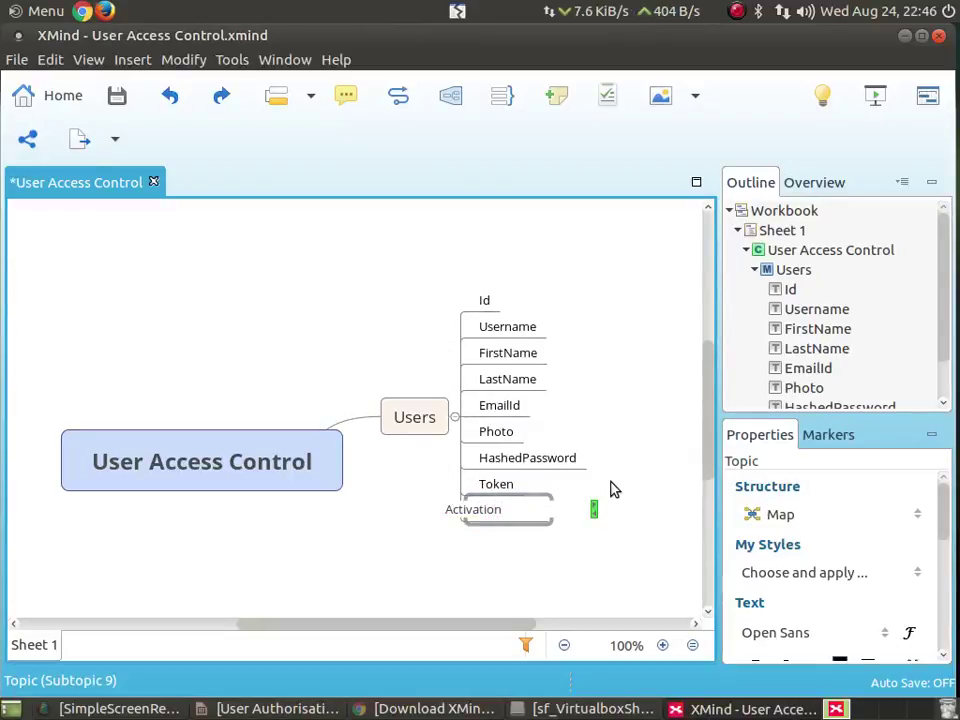
key("Return")
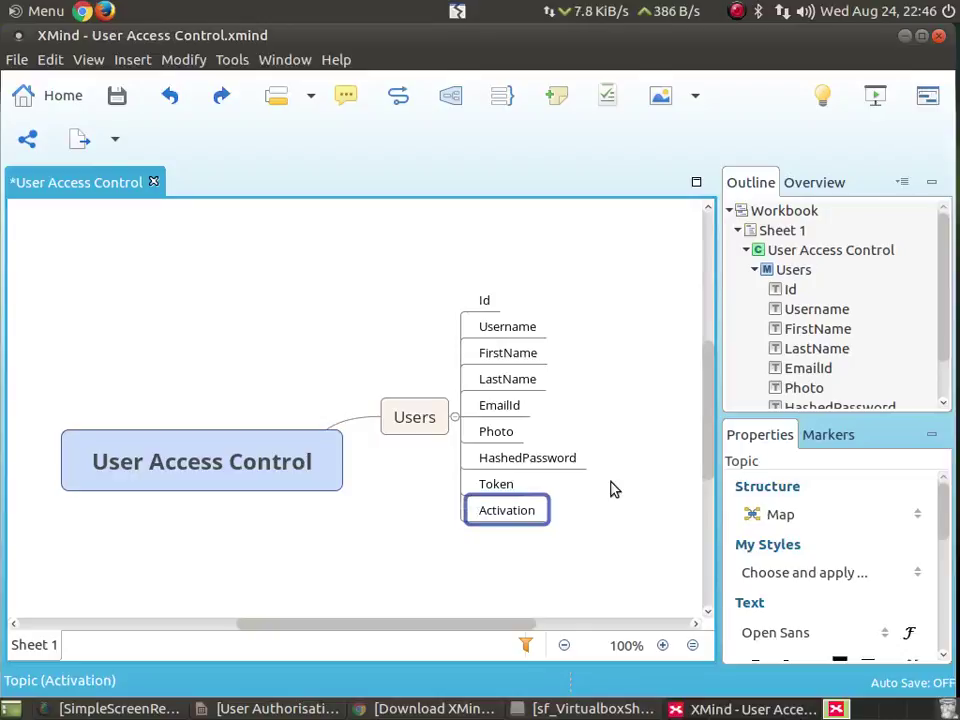
Step: Add a second main topic named "UserGroups" to the User Access Control central topic
left_click(432, 497)
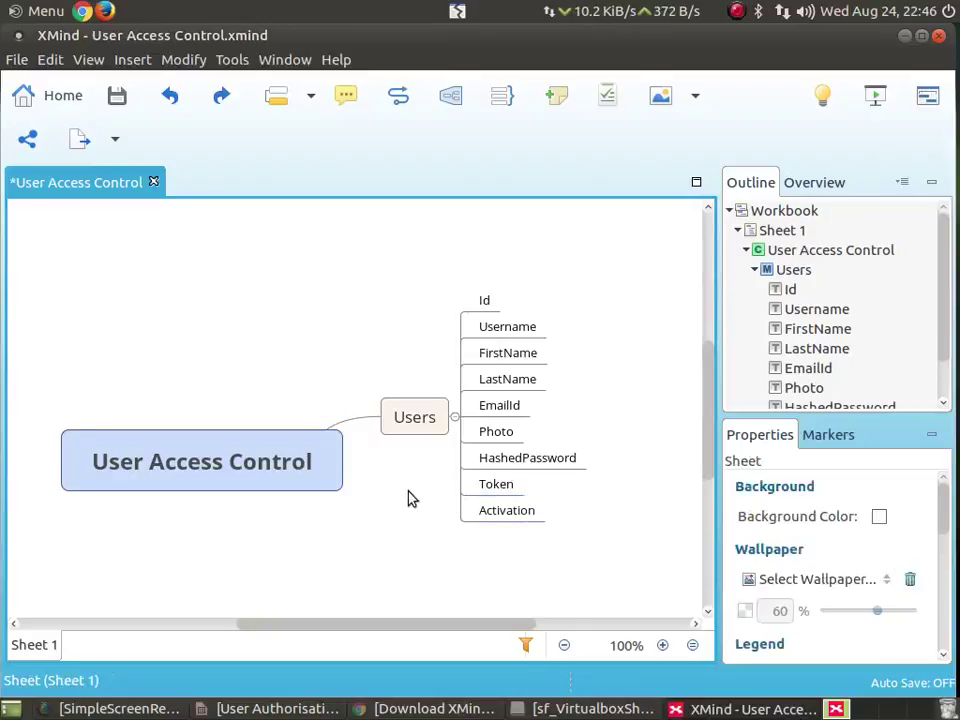
left_click_drag(407, 497, 401, 461)
left_click(282, 408)
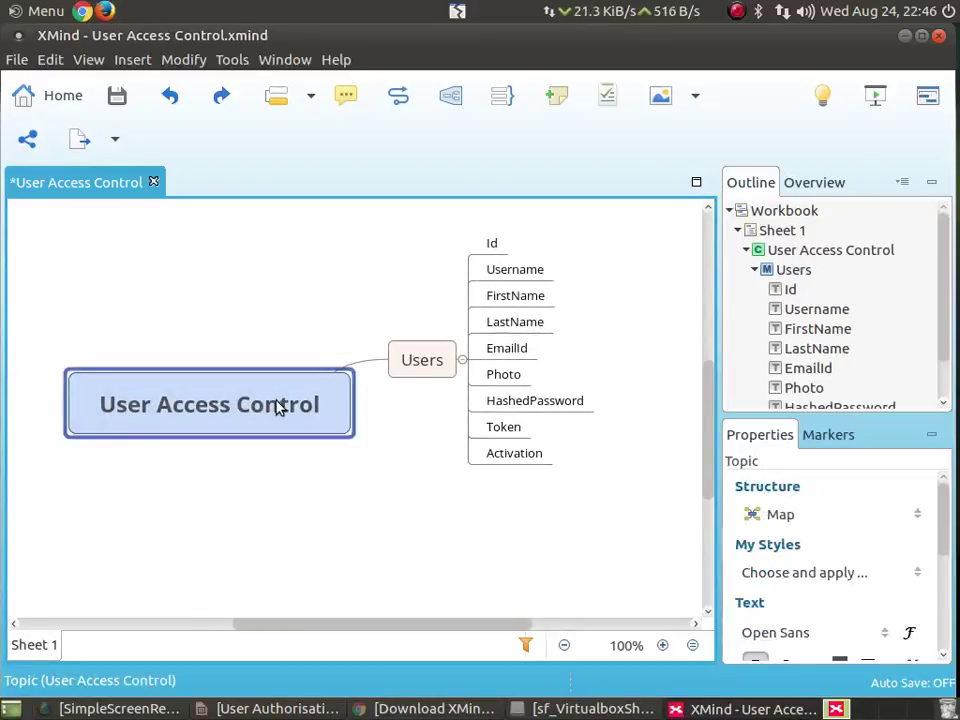
key("Tab")
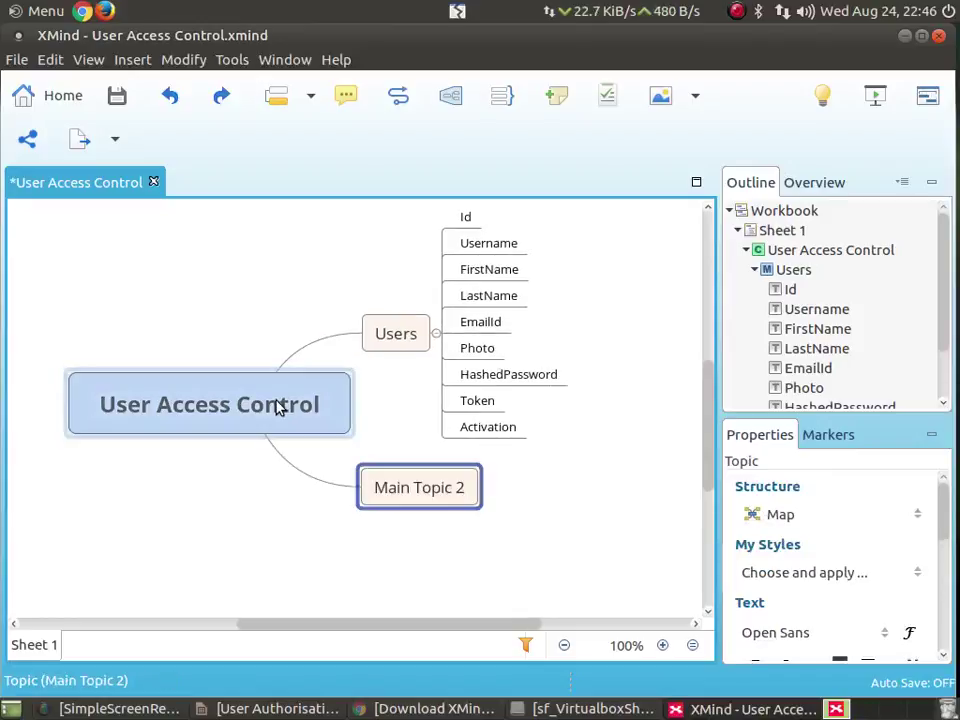
type("User")
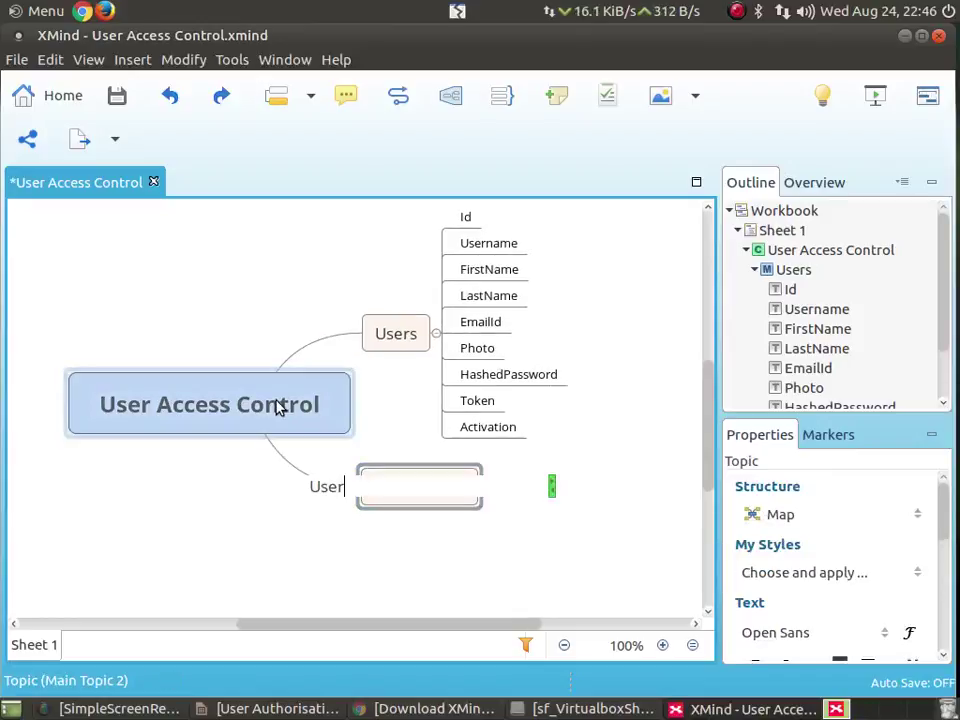
type("Groups")
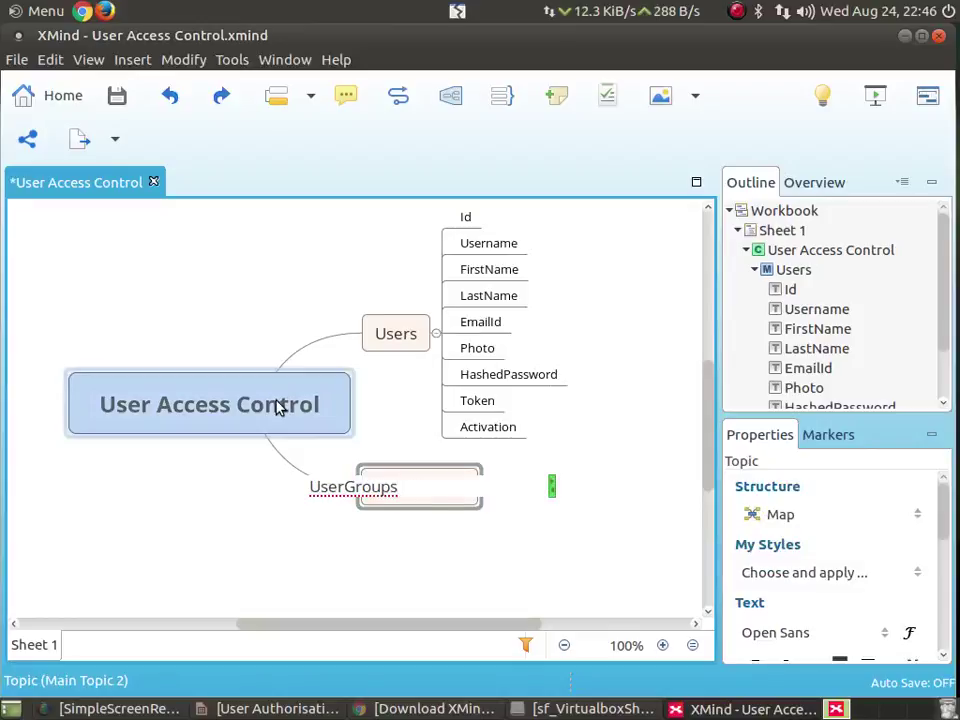
key("Return")
Step: Add the subtopics "Id" and "GroupName" under the UserGroups topic
key("Tab")
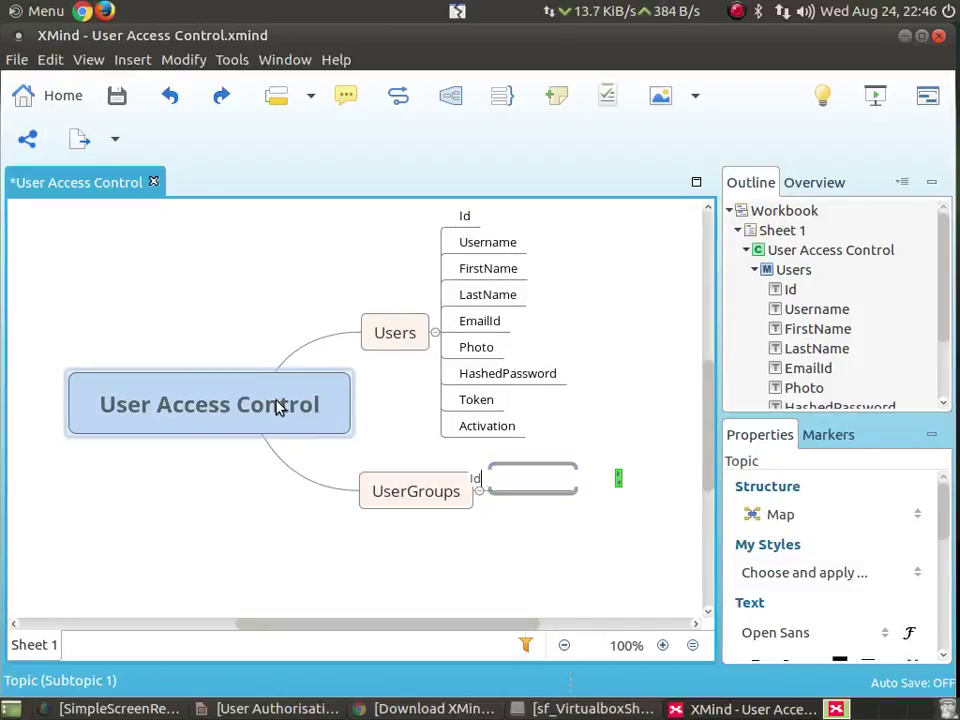
type("Id")
key("Return")
key("Return")
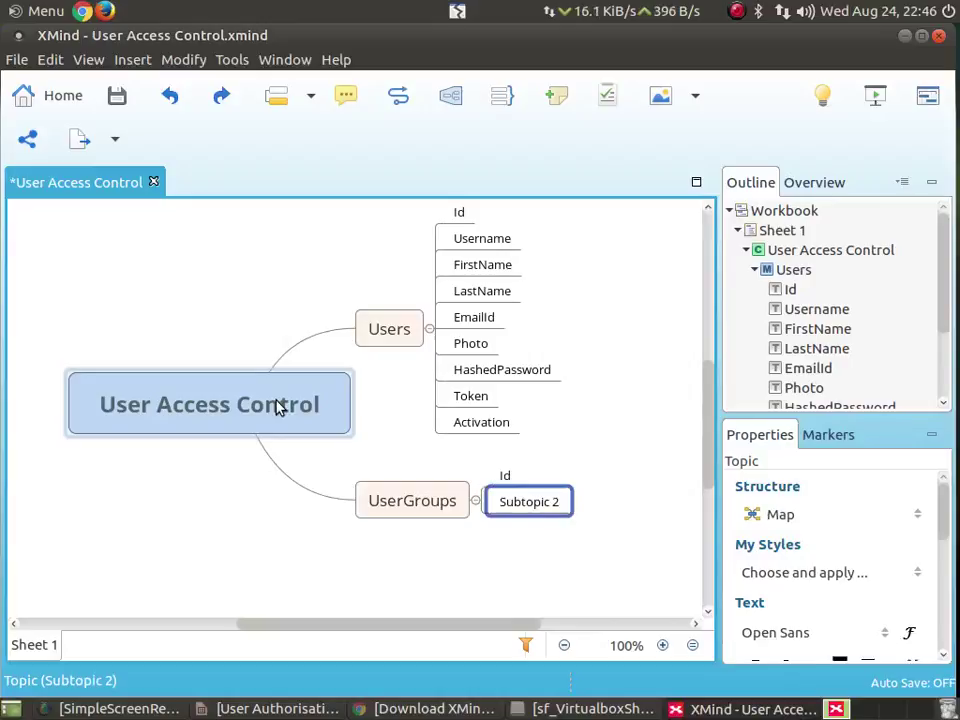
type("GroupName")
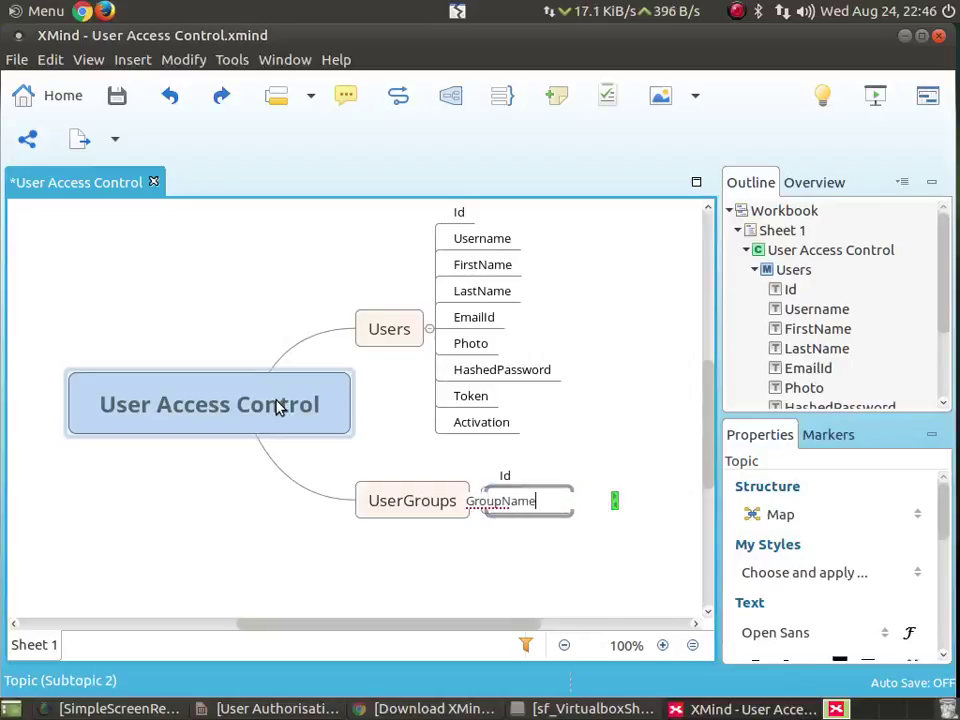
key("Return")
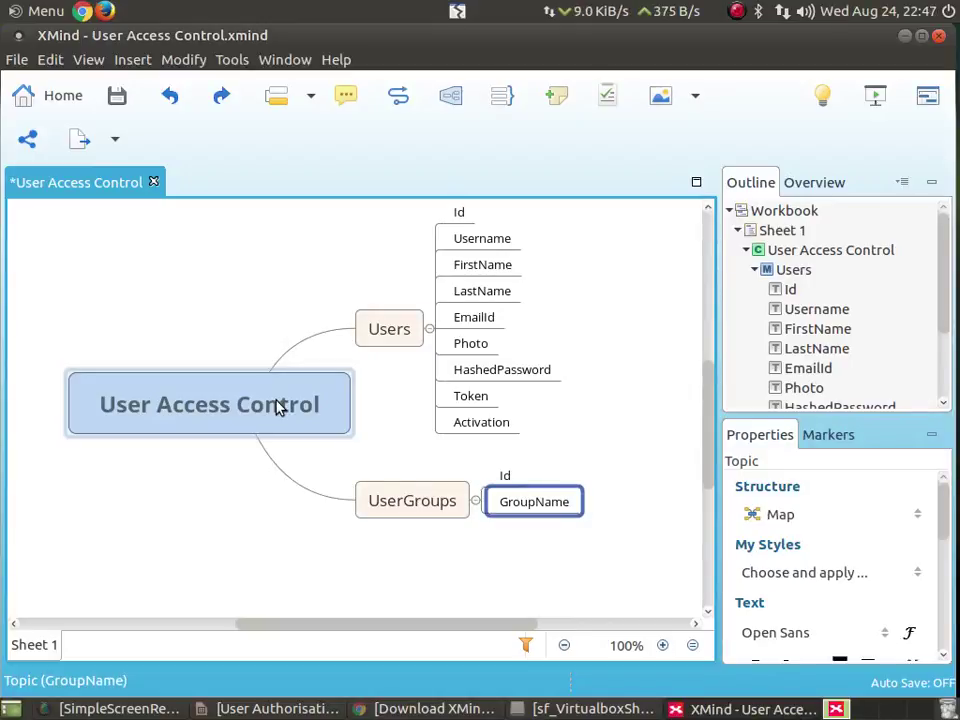
Step: Add a third main topic named "Authorizations" to the User Access Control central topic
left_click(293, 409)
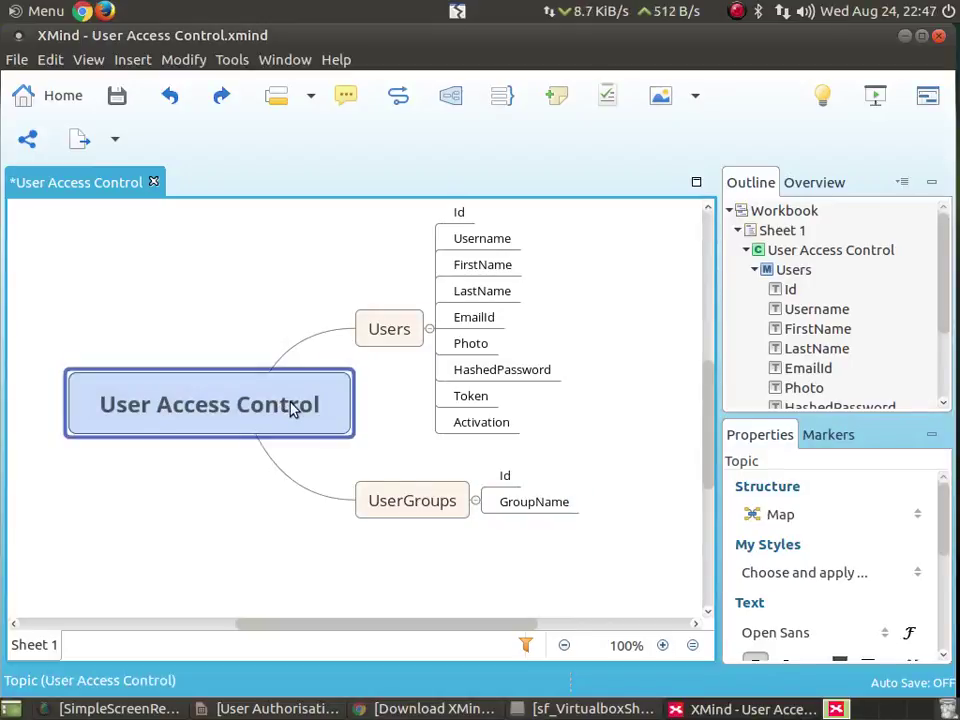
key("Tab")
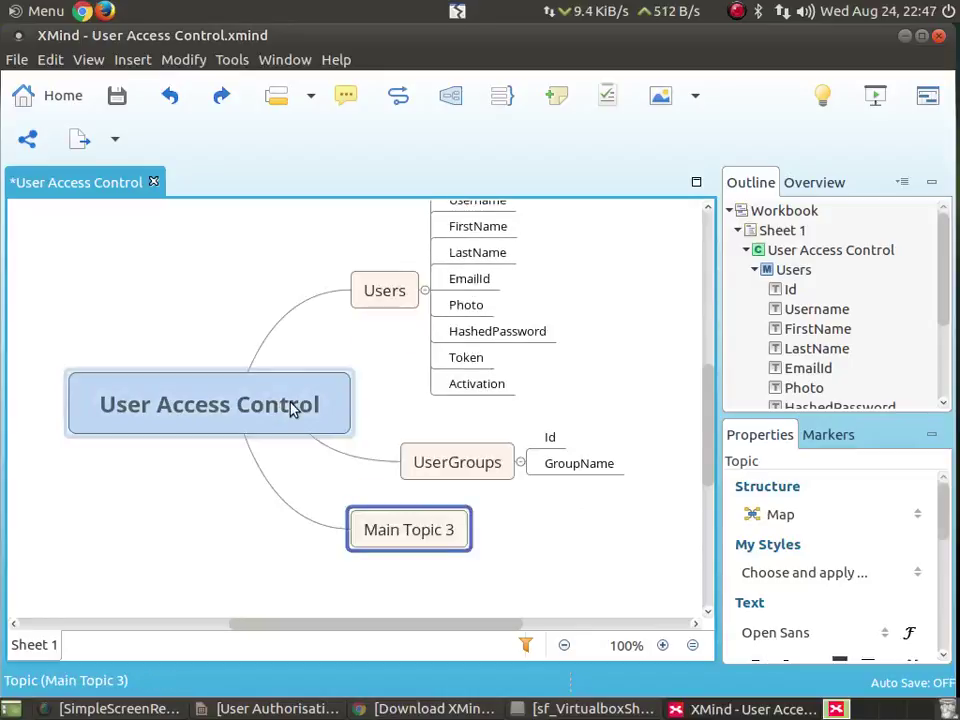
type("Authori")
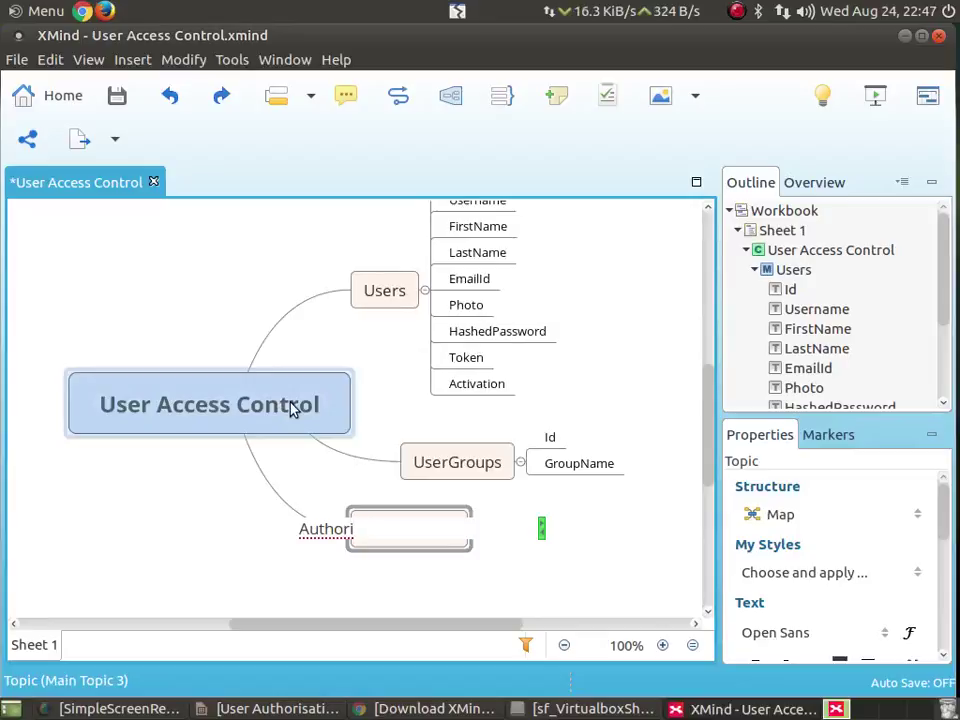
type("zations")
key("Return")
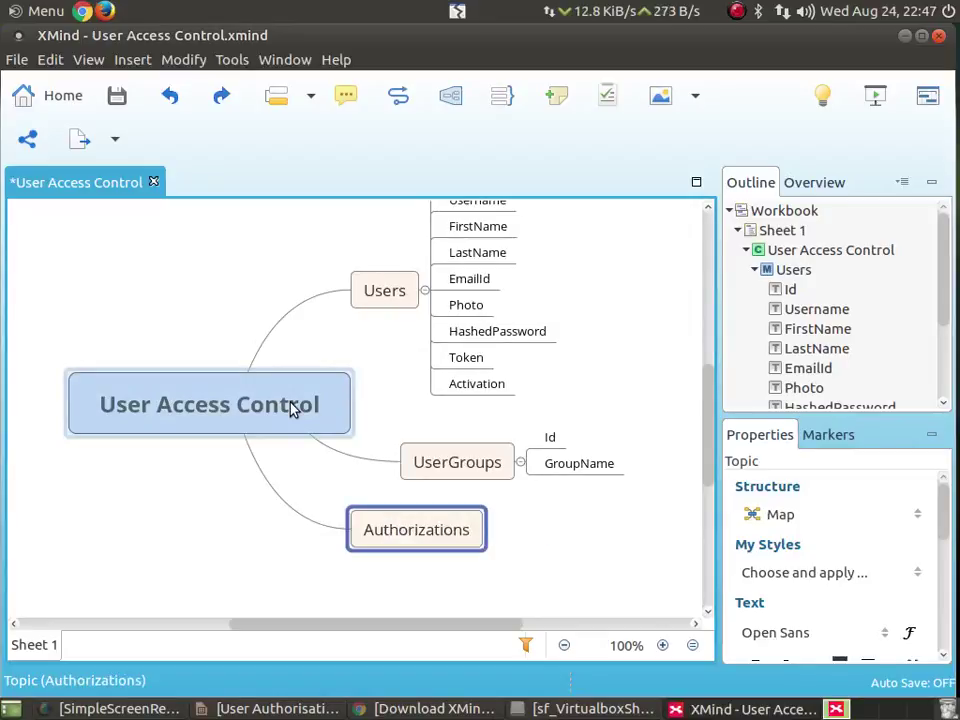
Step: Delete the "Authorizations" main topic from the User Access Control map
left_click_drag(574, 336, 544, 376)
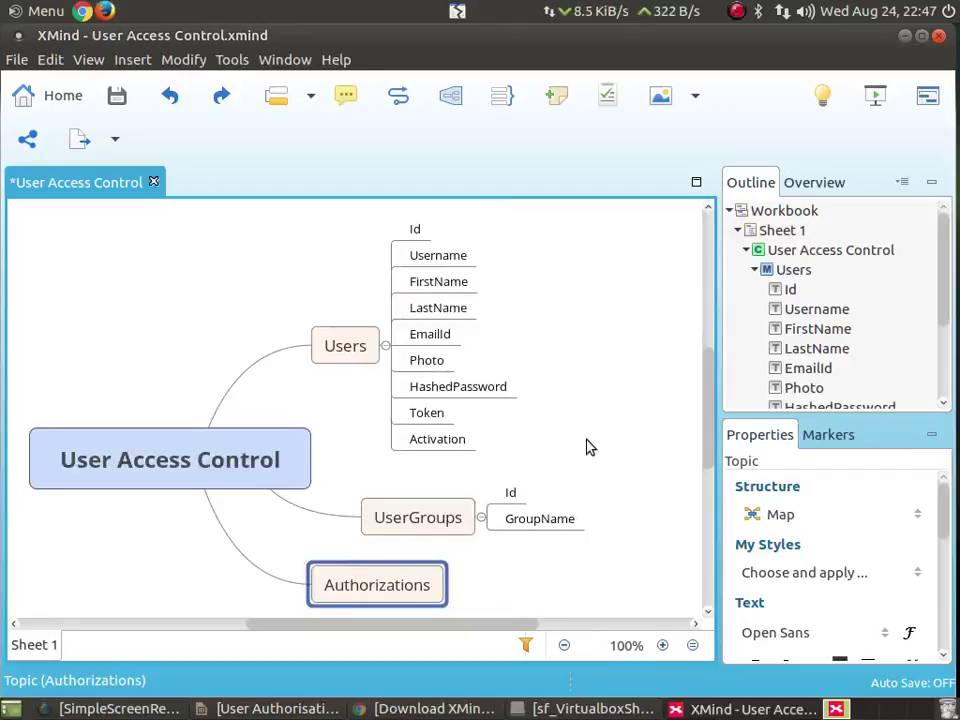
left_click_drag(590, 447, 606, 377)
left_click(310, 398)
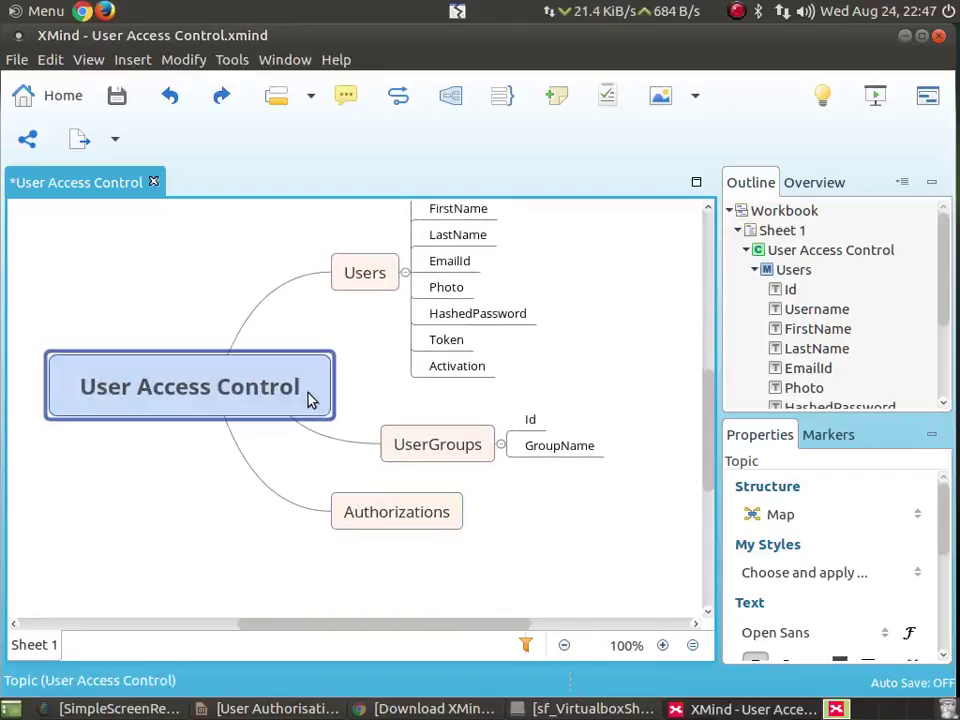
left_click(392, 512)
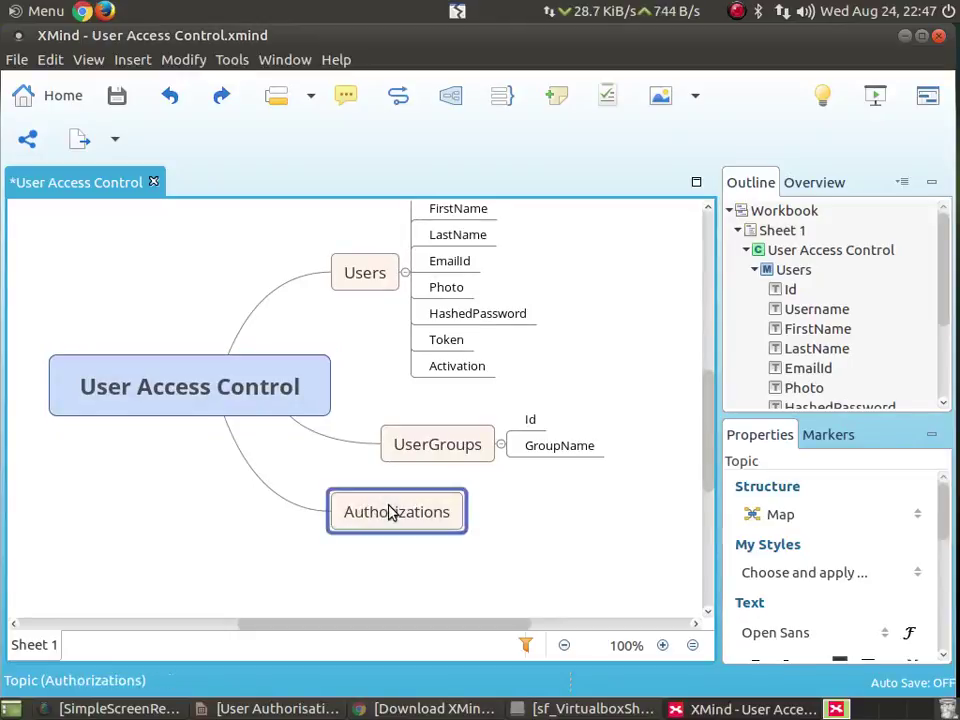
key("Delete")
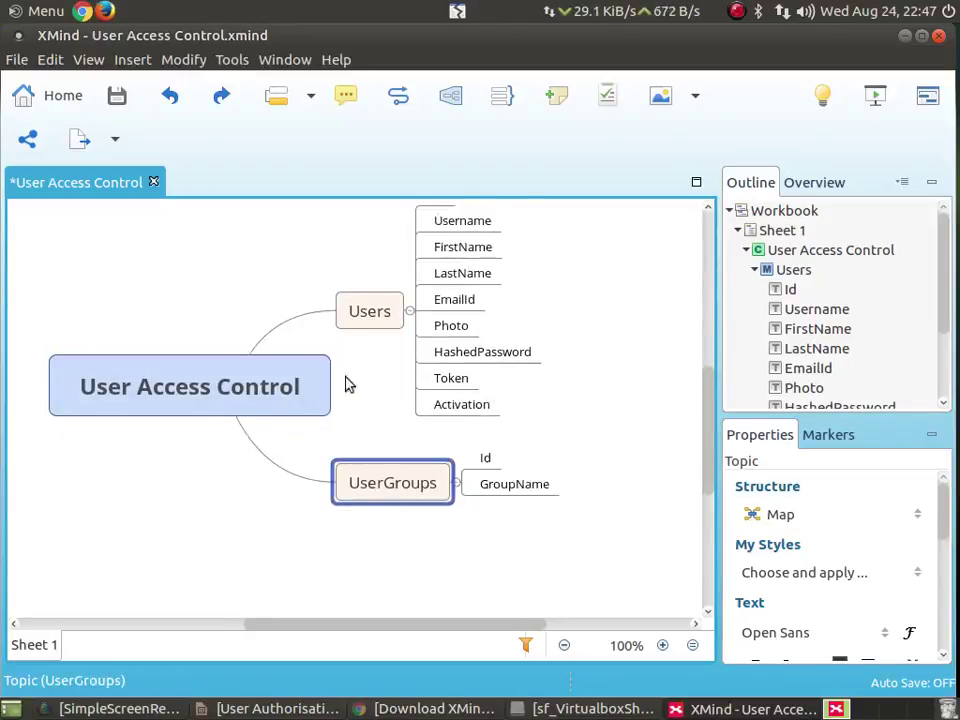
Step: Add a third main topic named "UserAndUerGroupConnections" to the User Access Control central topic
left_click(352, 318)
left_click(379, 484)
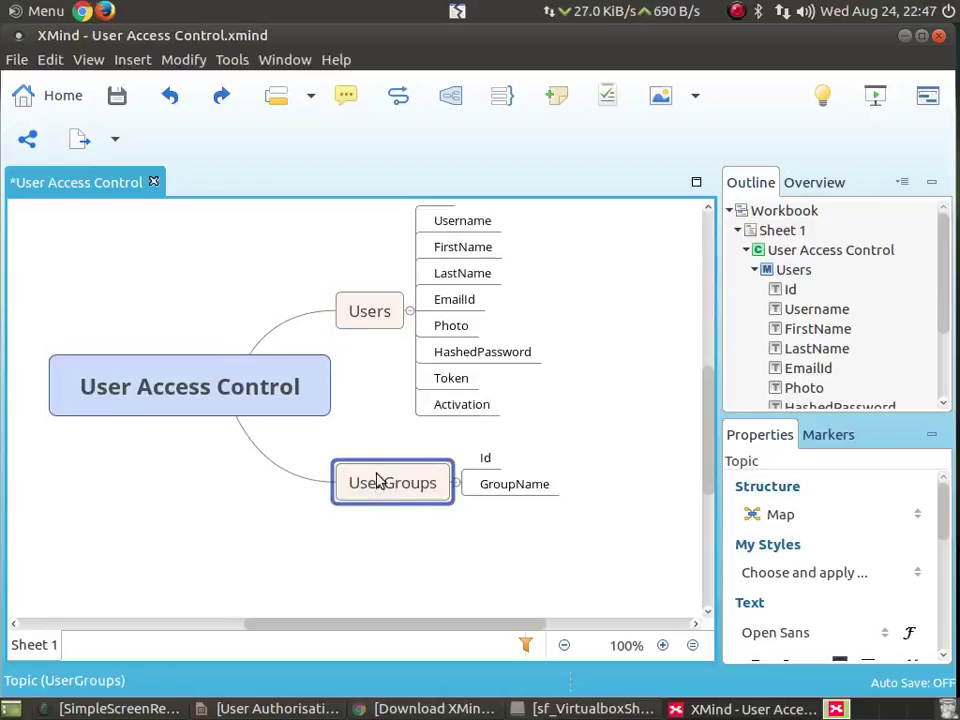
left_click(284, 412)
key("Tab")
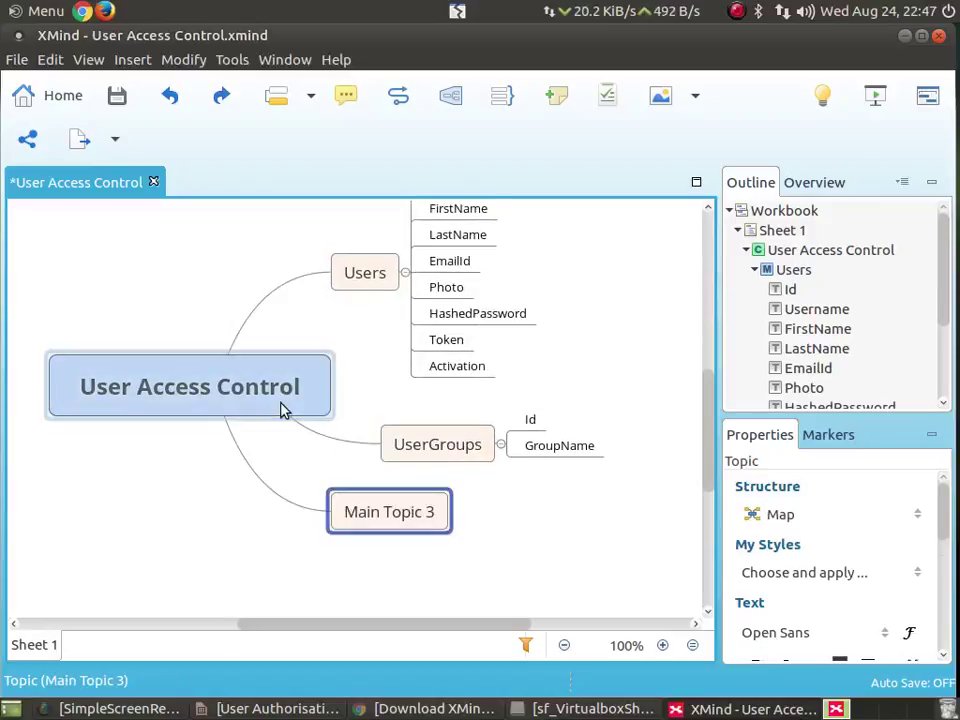
double_click(400, 515)
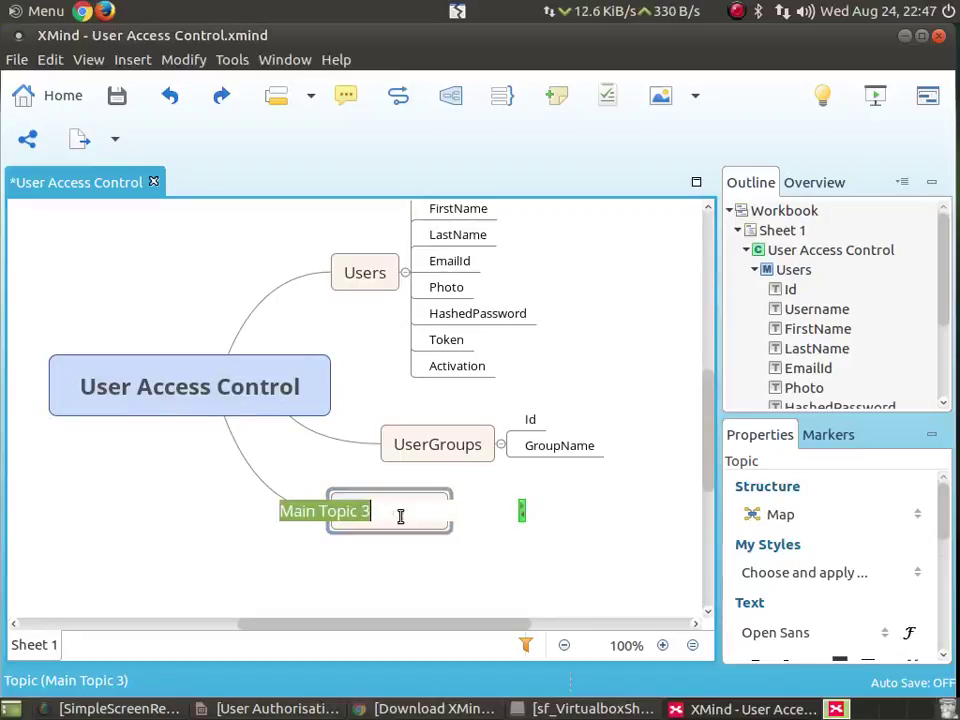
type("User")
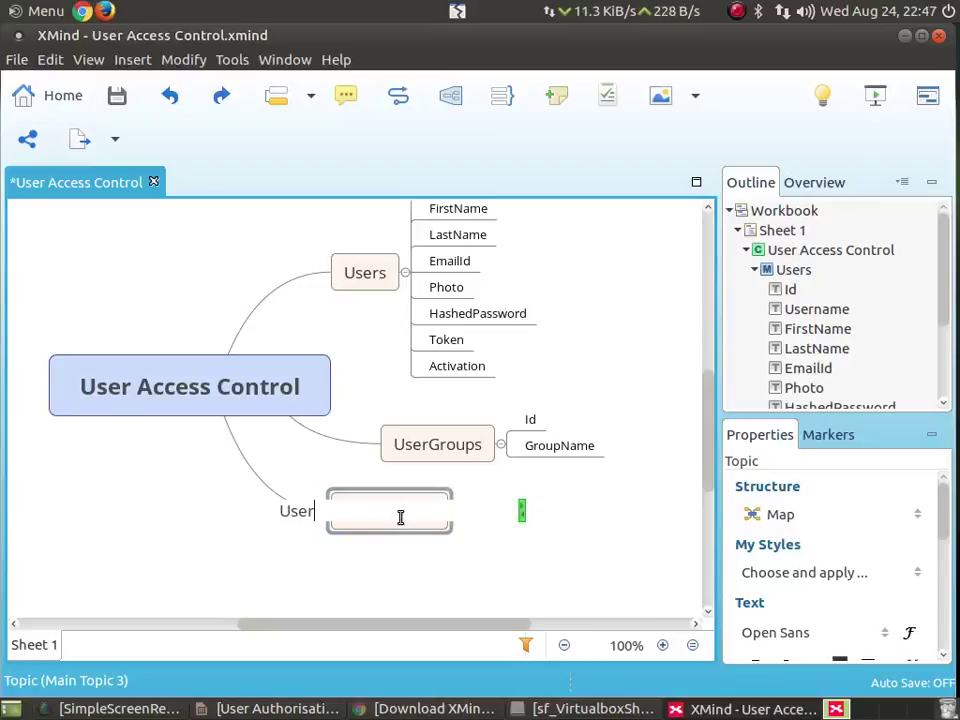
type("AndUsr")
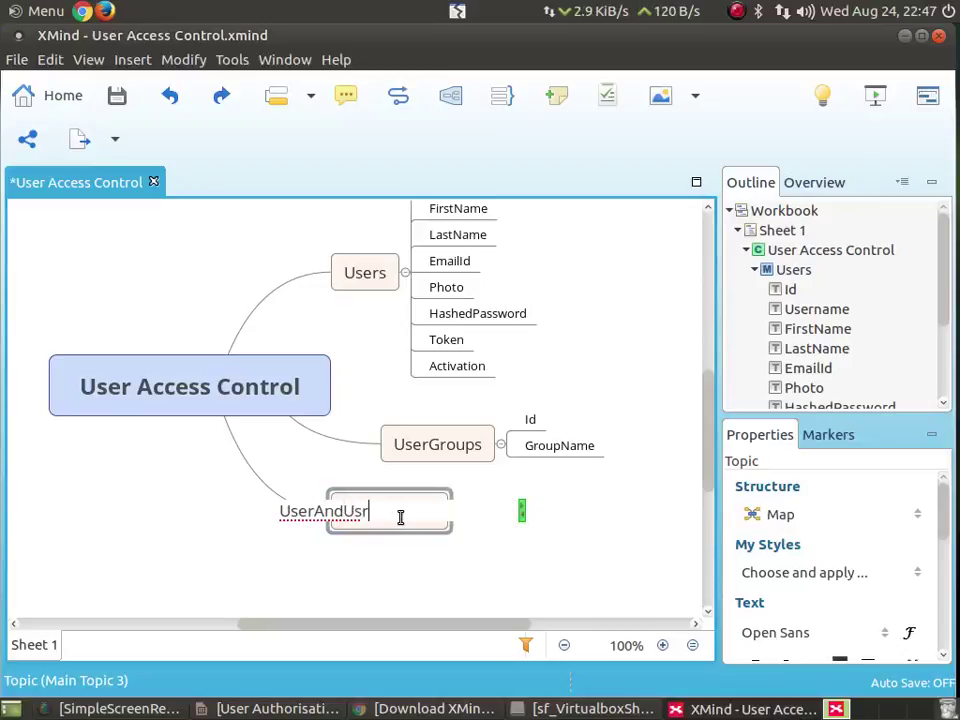
key("BackSpace")
type("erG")
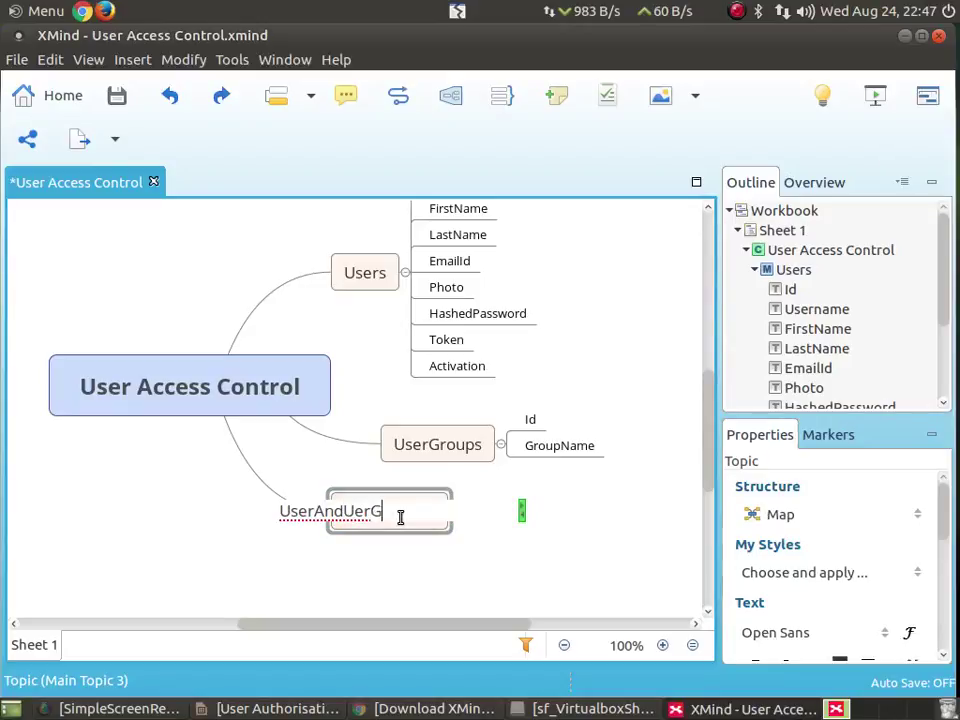
type("roupConn")
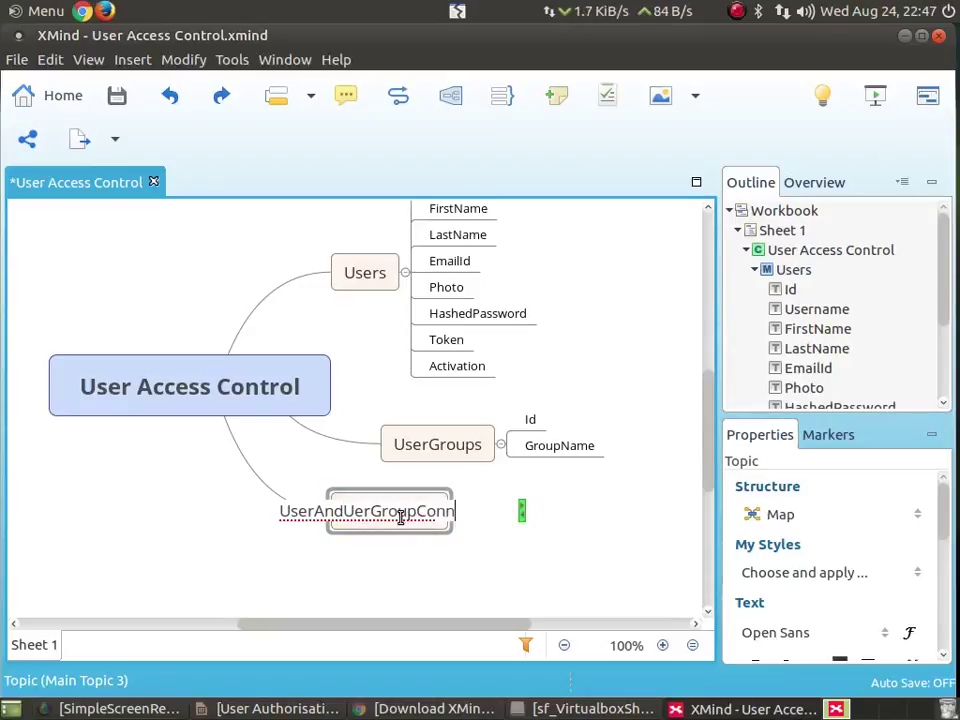
type("ections")
key("Return")
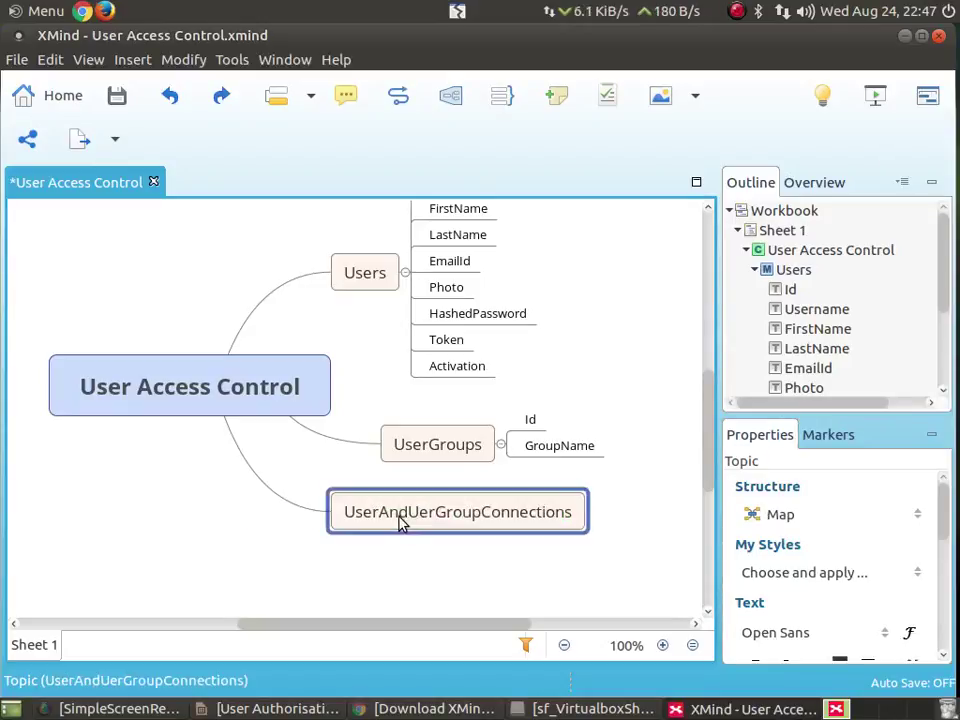
Step: Add the subtopics "Id", "UserId" and "UserGroupId" under the UserAndUerGroupConnections topic
left_click_drag(555, 362, 480, 399)
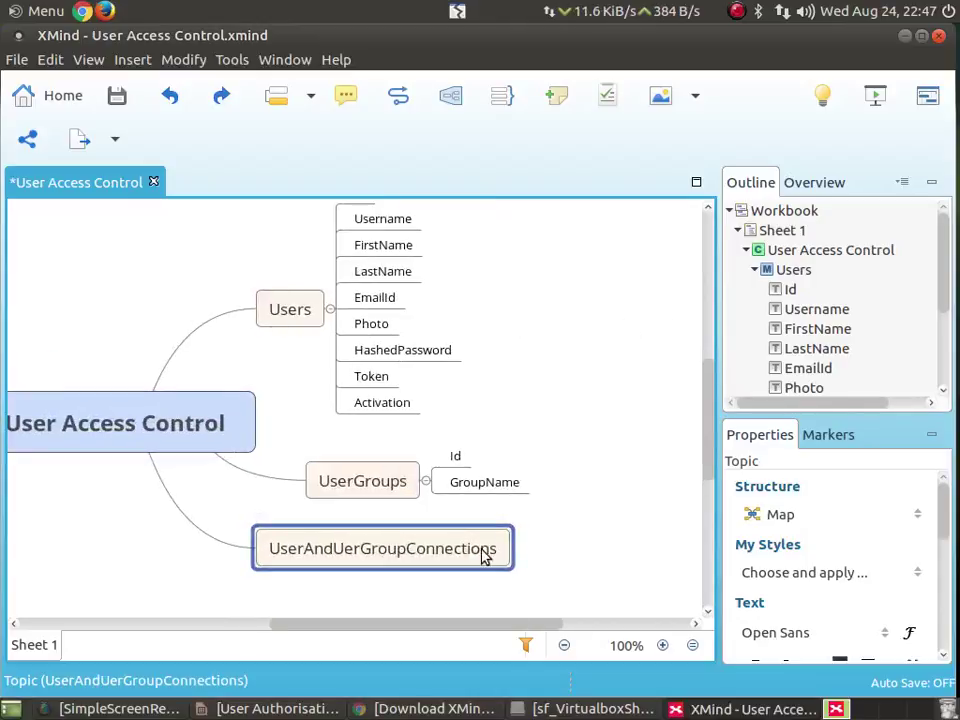
key("Tab")
type("Id")
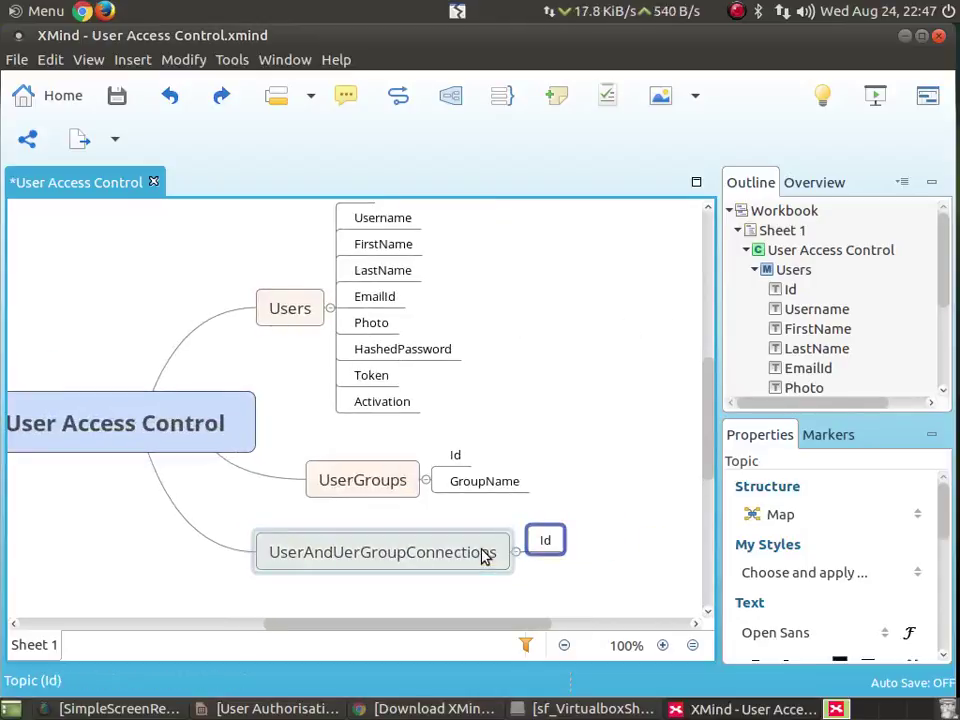
key("Return")
key("Return")
type("Us")
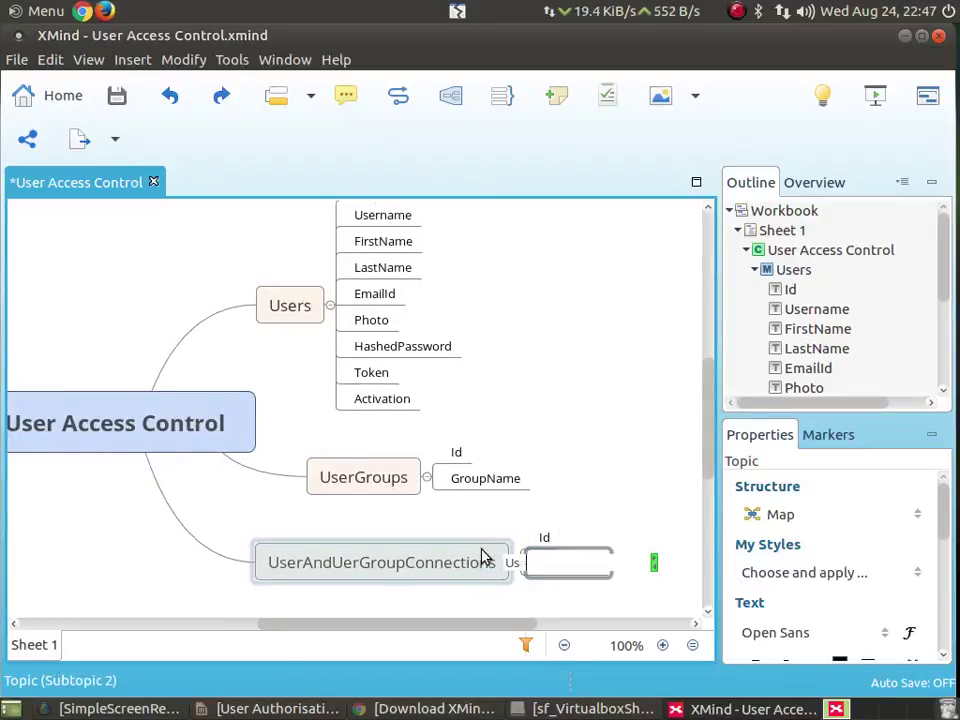
type("erId")
key("Return")
key("Return")
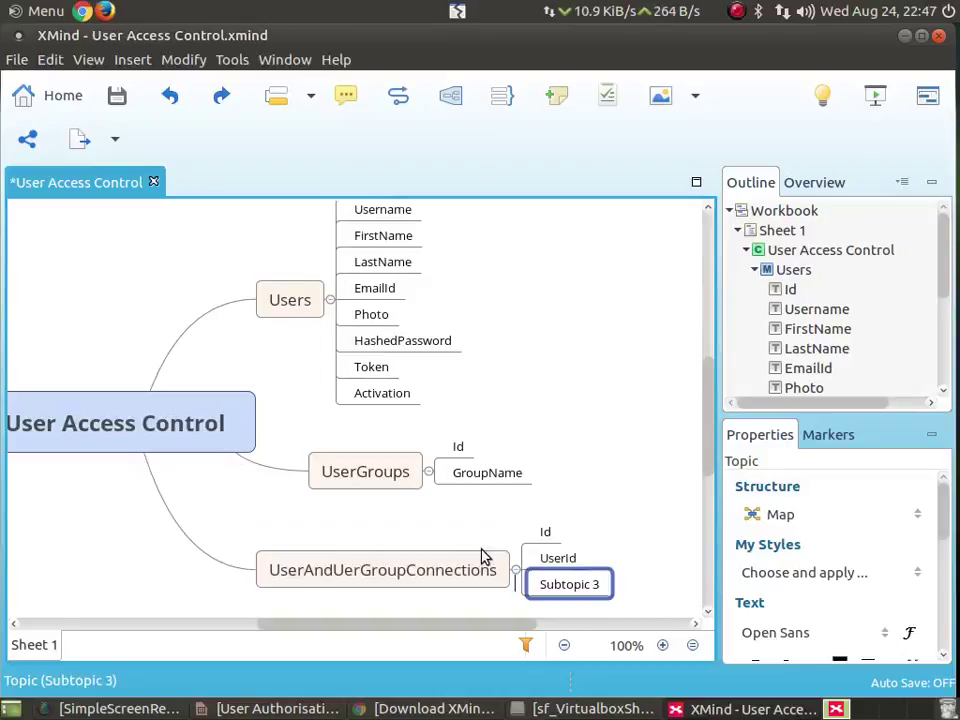
type("UserGroupId")
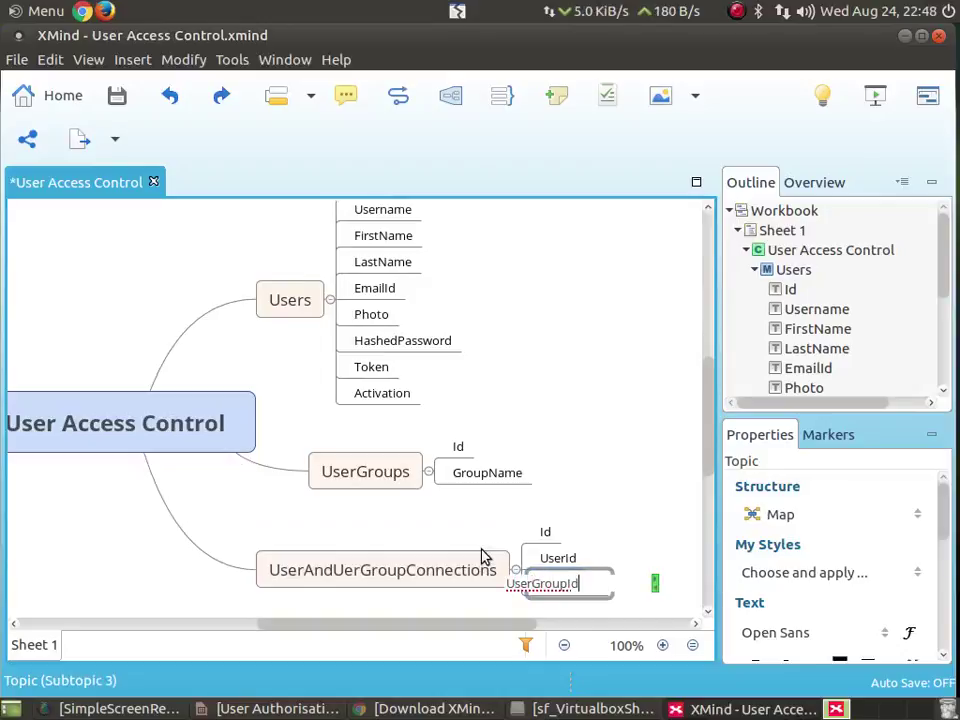
key("Return")
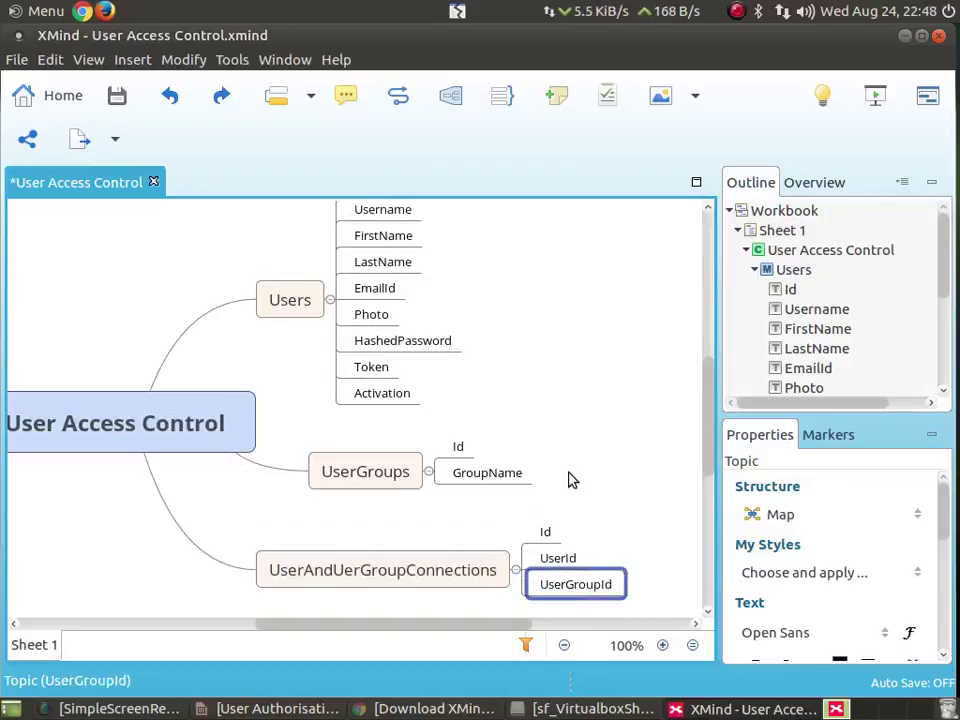
Step: Minimize the Outline and Properties views to widen the map canvas, and select the GroupName subtopic
left_click(931, 183)
left_click(892, 183)
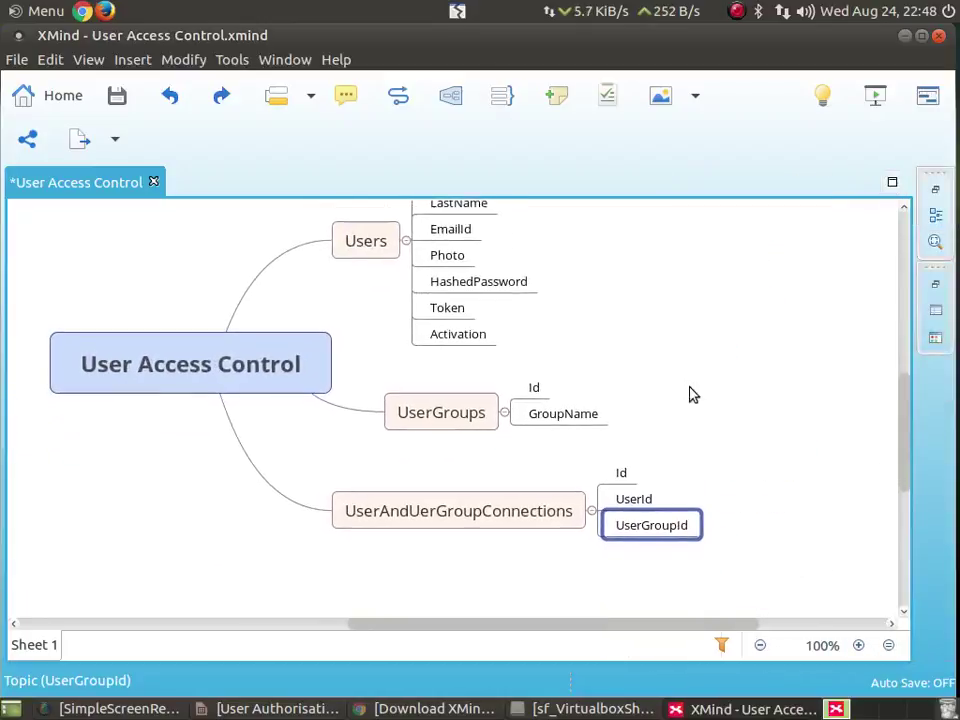
left_click(577, 421)
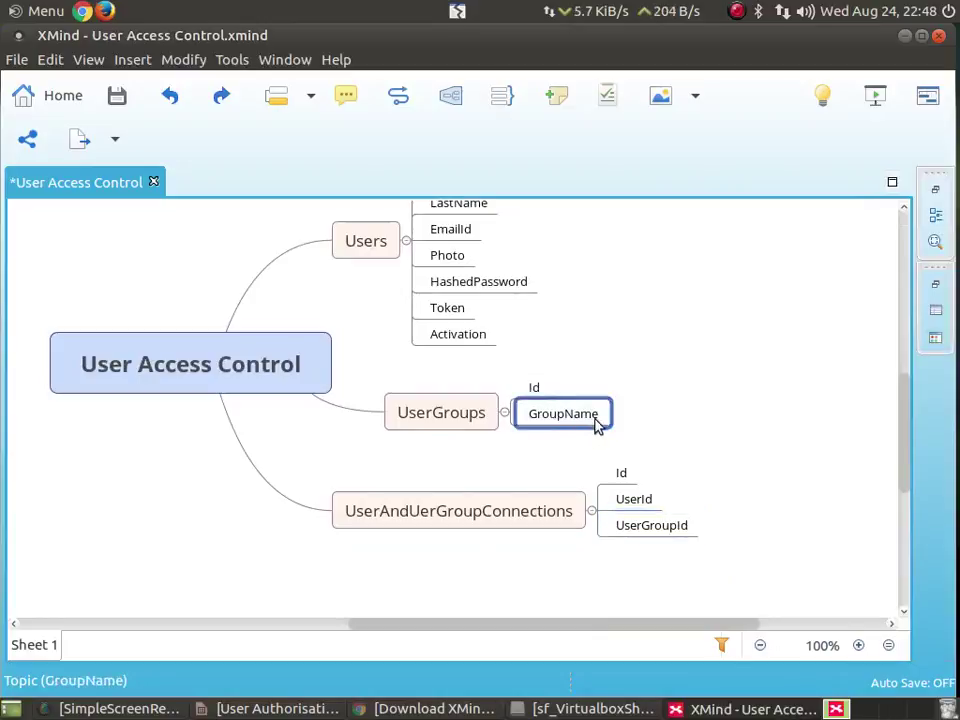